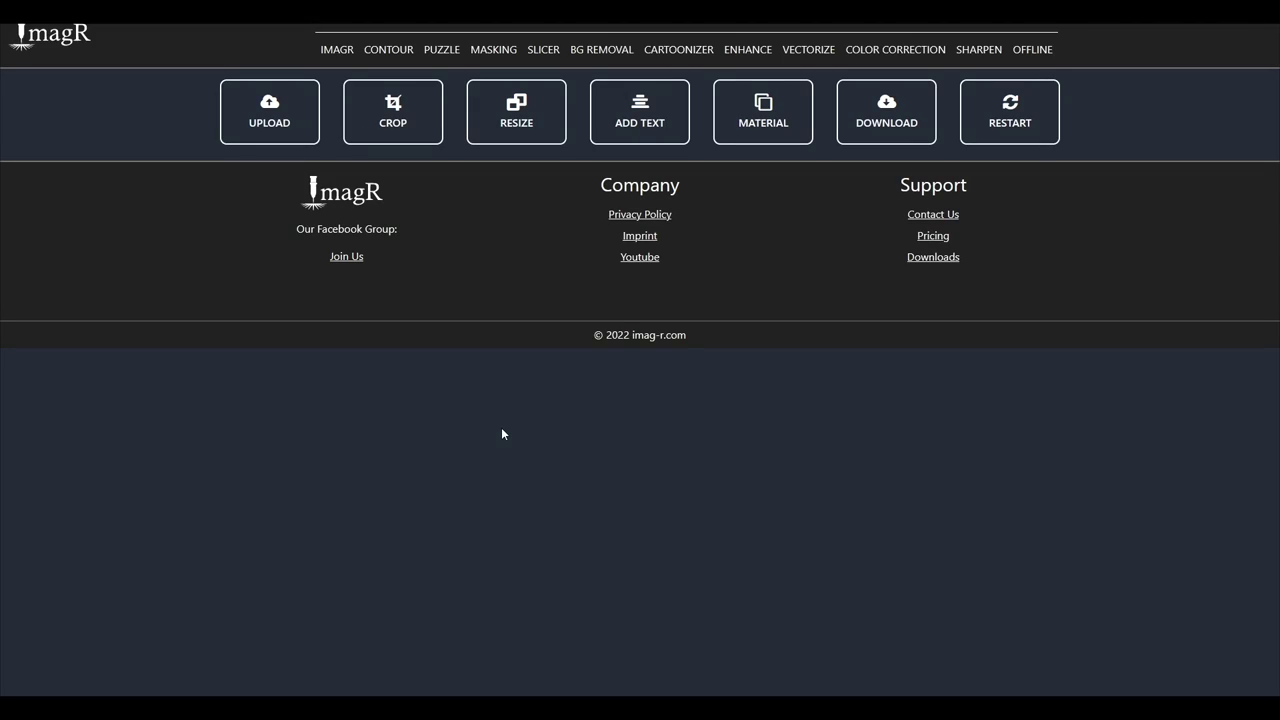
# Load the cat photo and set its resize to millimetres: width 185, height 135, DPI 254
pyautogui.click(268, 131)
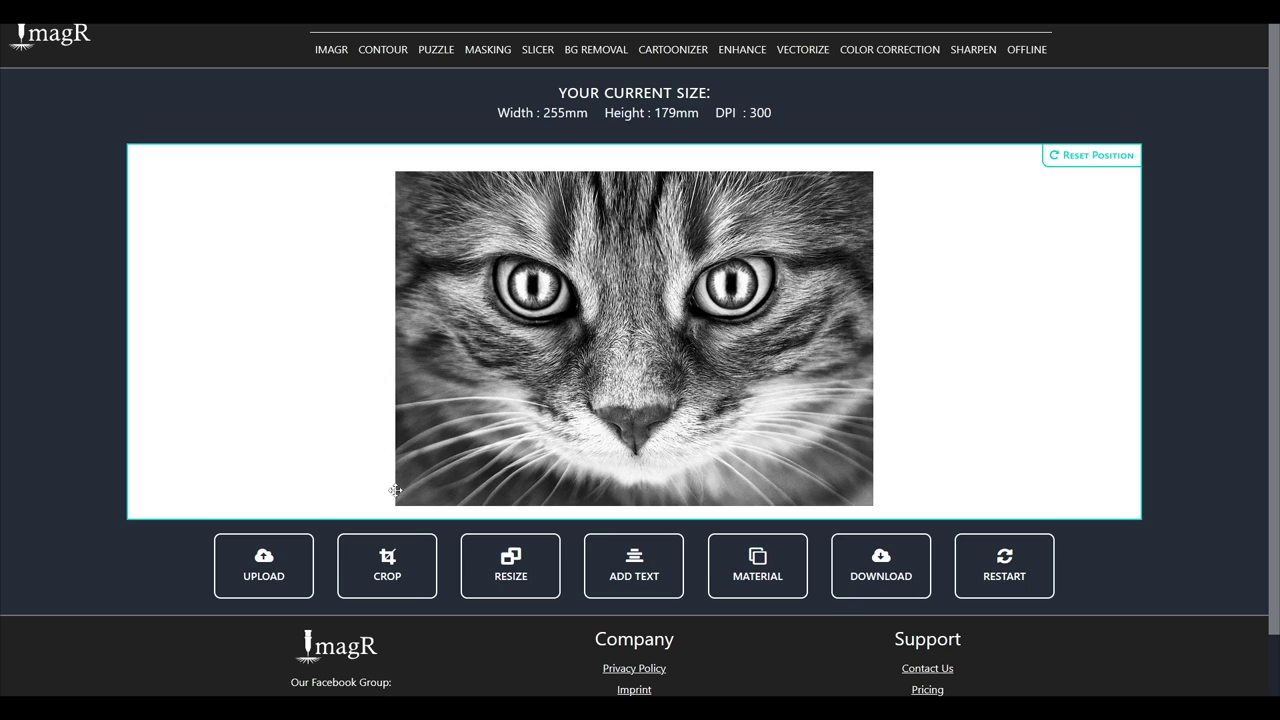
pyautogui.click(528, 556)
pyautogui.click(688, 283)
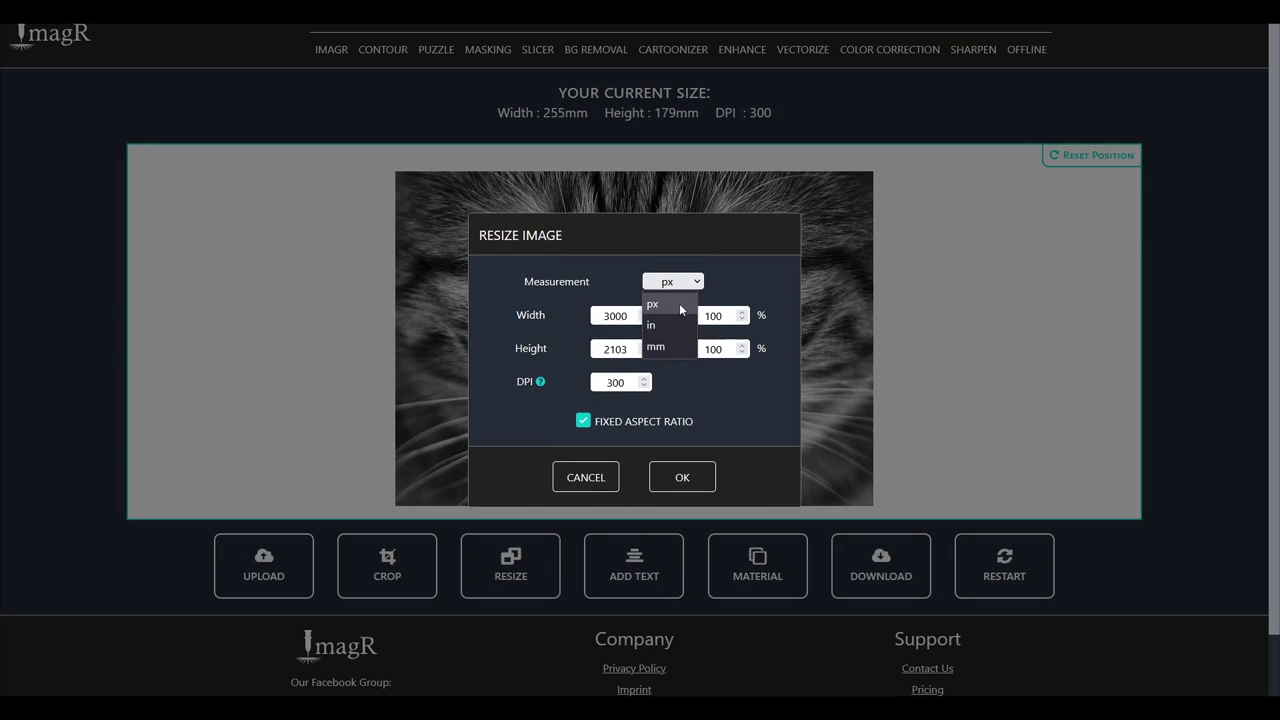
pyautogui.click(656, 346)
pyautogui.doubleClick(627, 316)
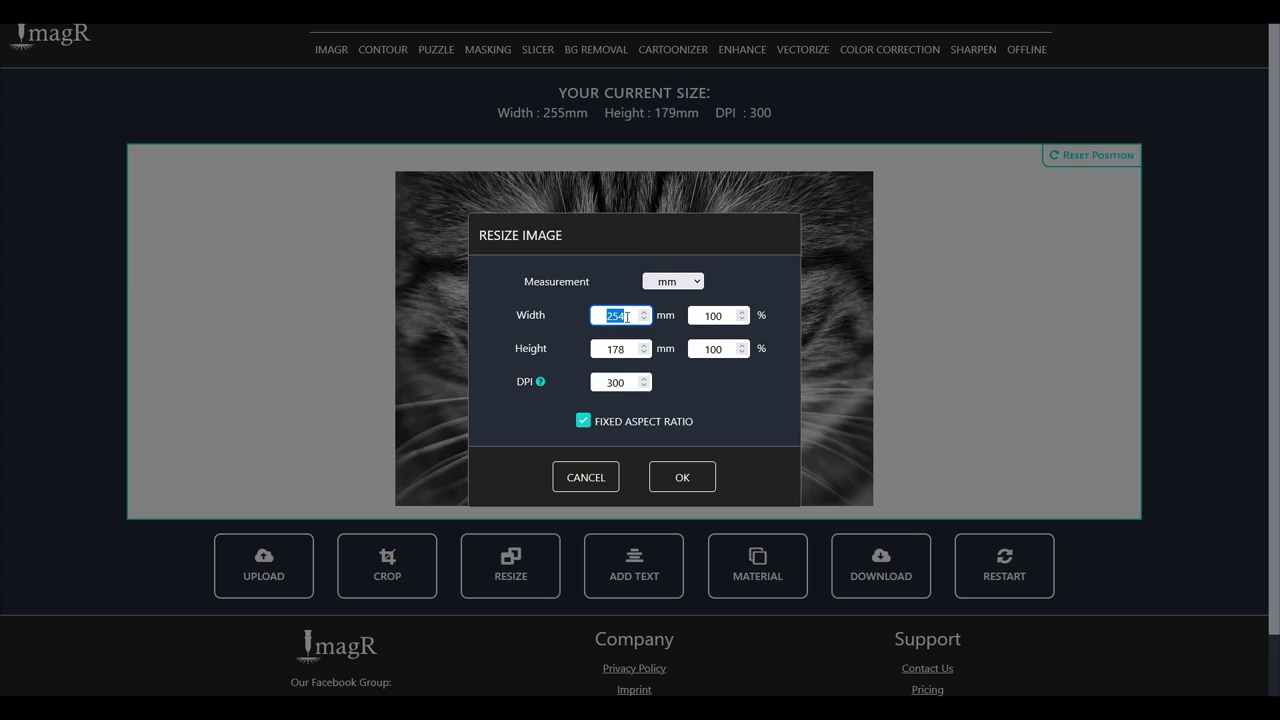
pyautogui.write('185')
pyautogui.press('Tab')
pyautogui.press('Tab')
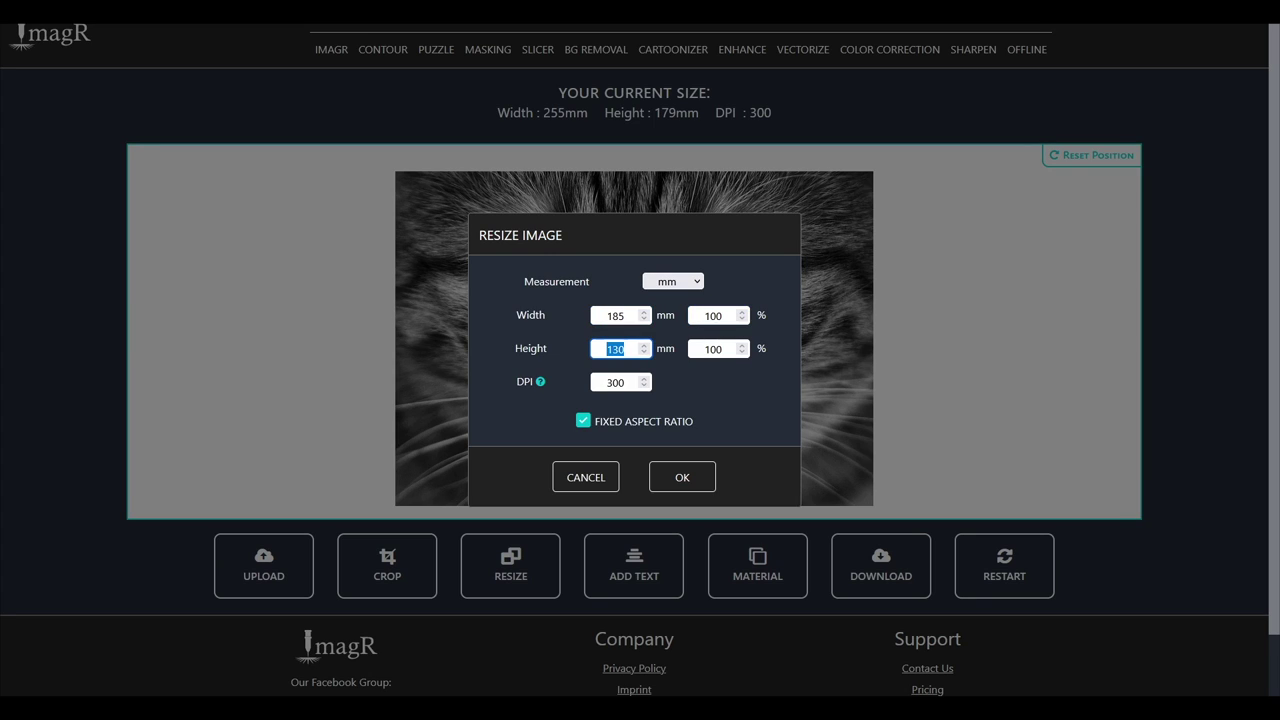
pyautogui.write('135')
pyautogui.press('Tab')
pyautogui.press('Tab')
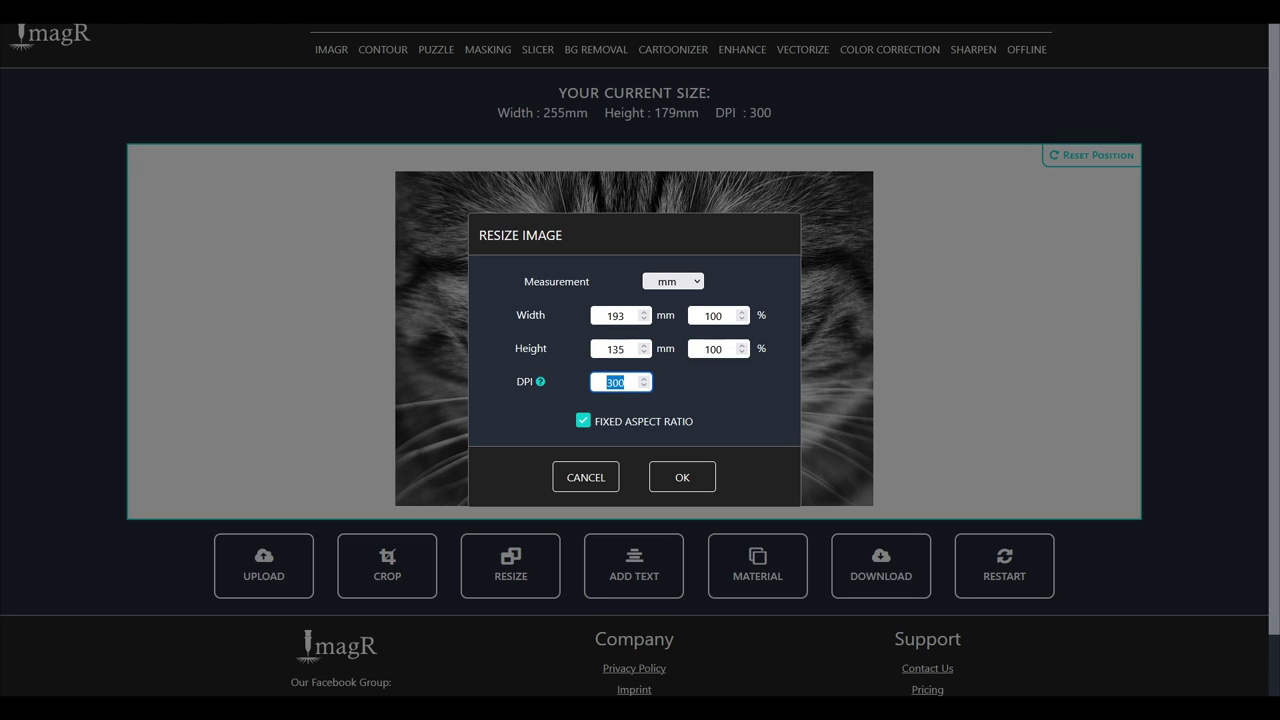
pyautogui.write('254')
pyautogui.click(683, 490)
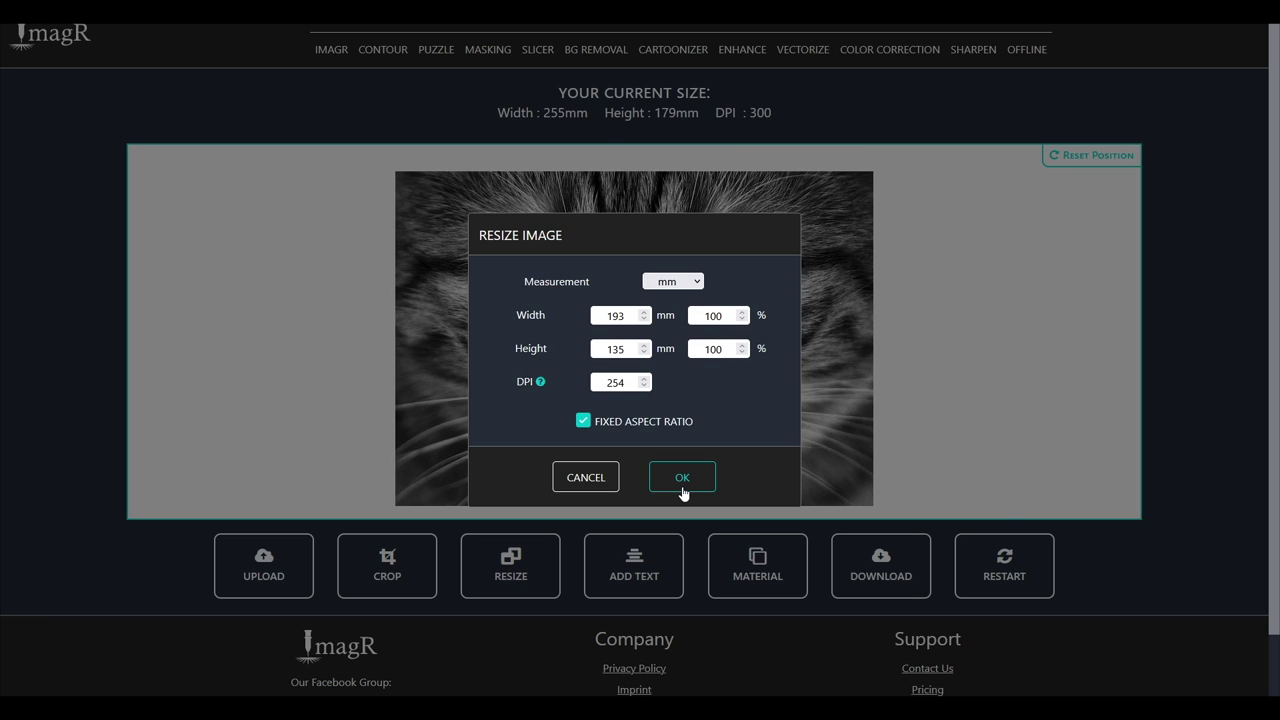
# Apply the 254 DPI resize and give the cat the Skeldon Black Slate material
pyautogui.click(683, 478)
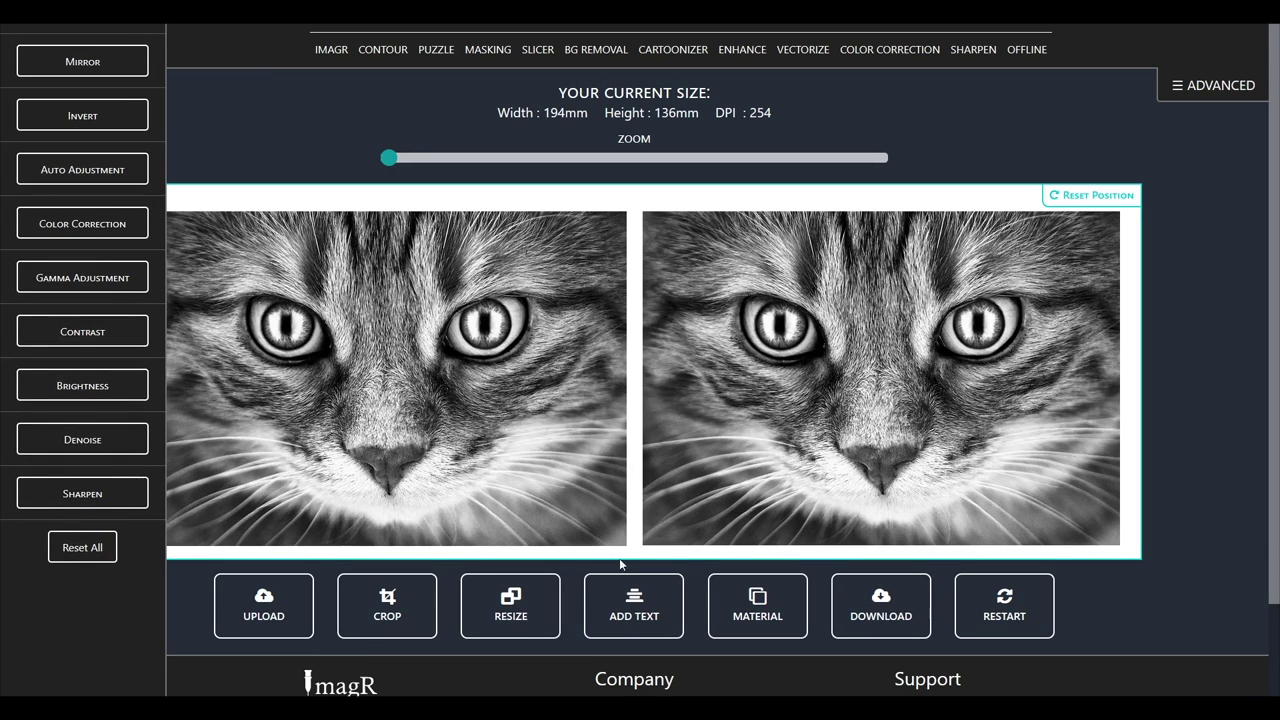
pyautogui.scroll(-1, 611, 480)
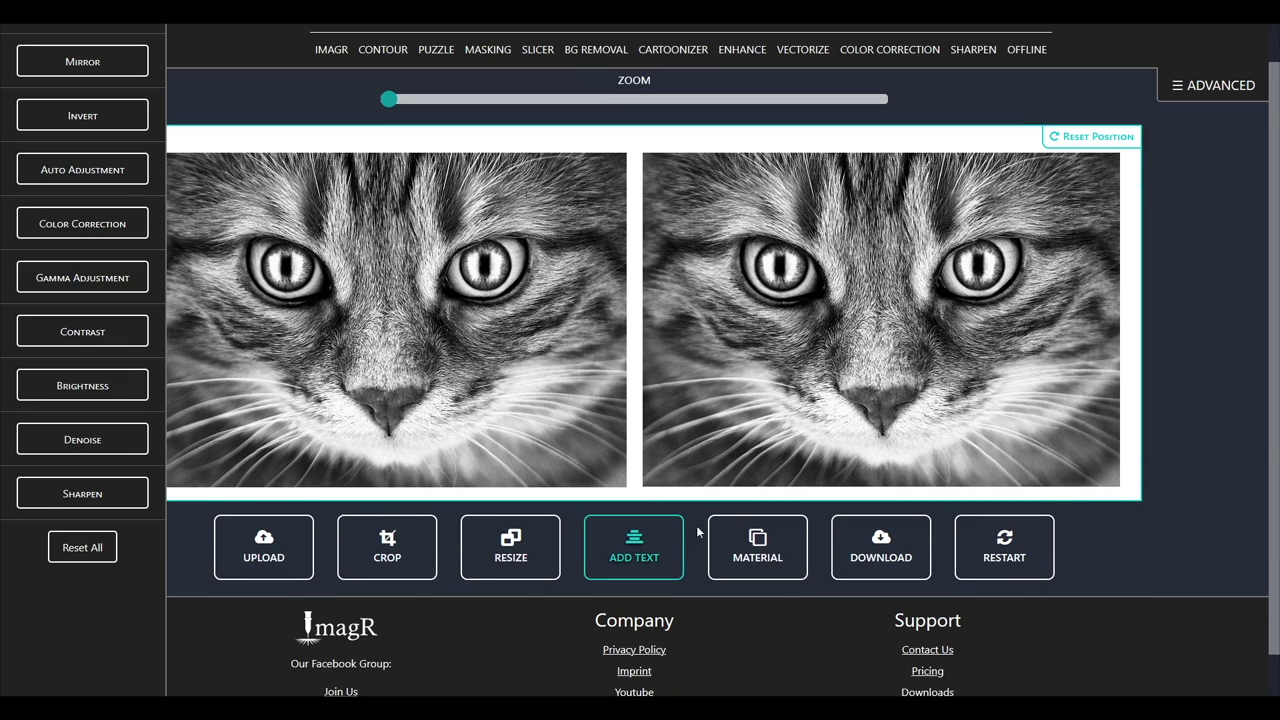
pyautogui.click(758, 545)
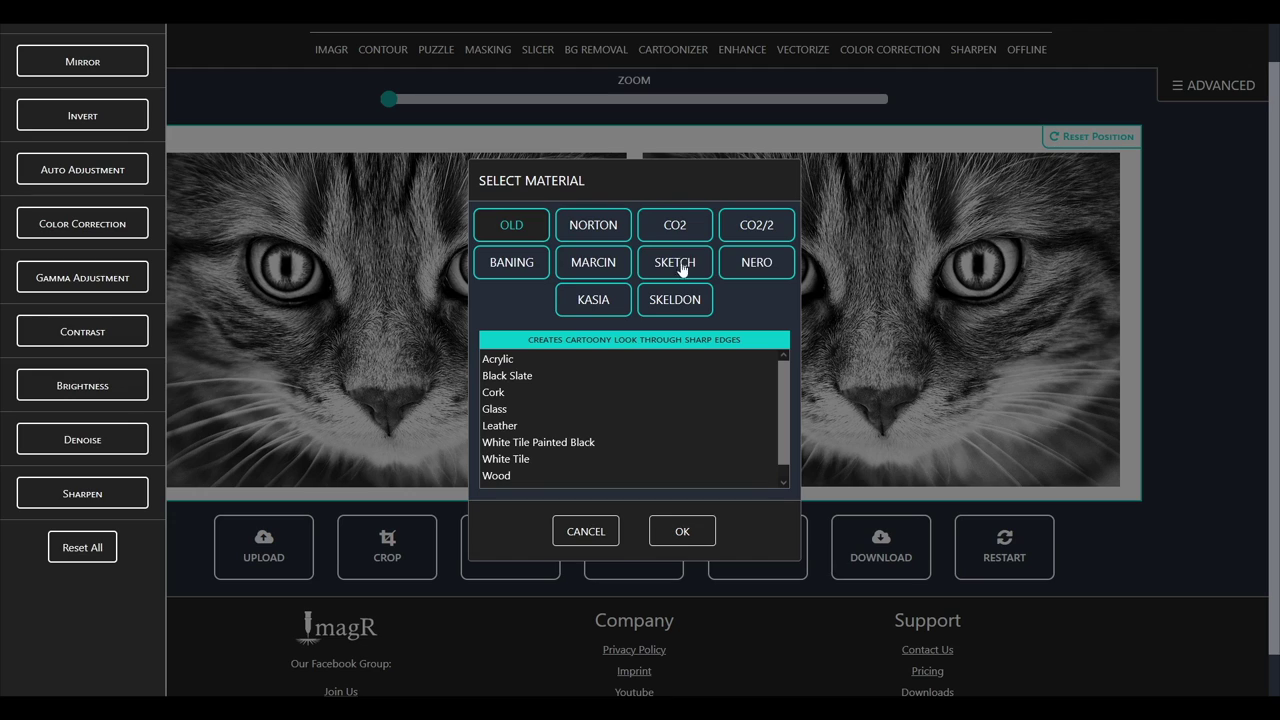
pyautogui.click(672, 300)
pyautogui.click(540, 476)
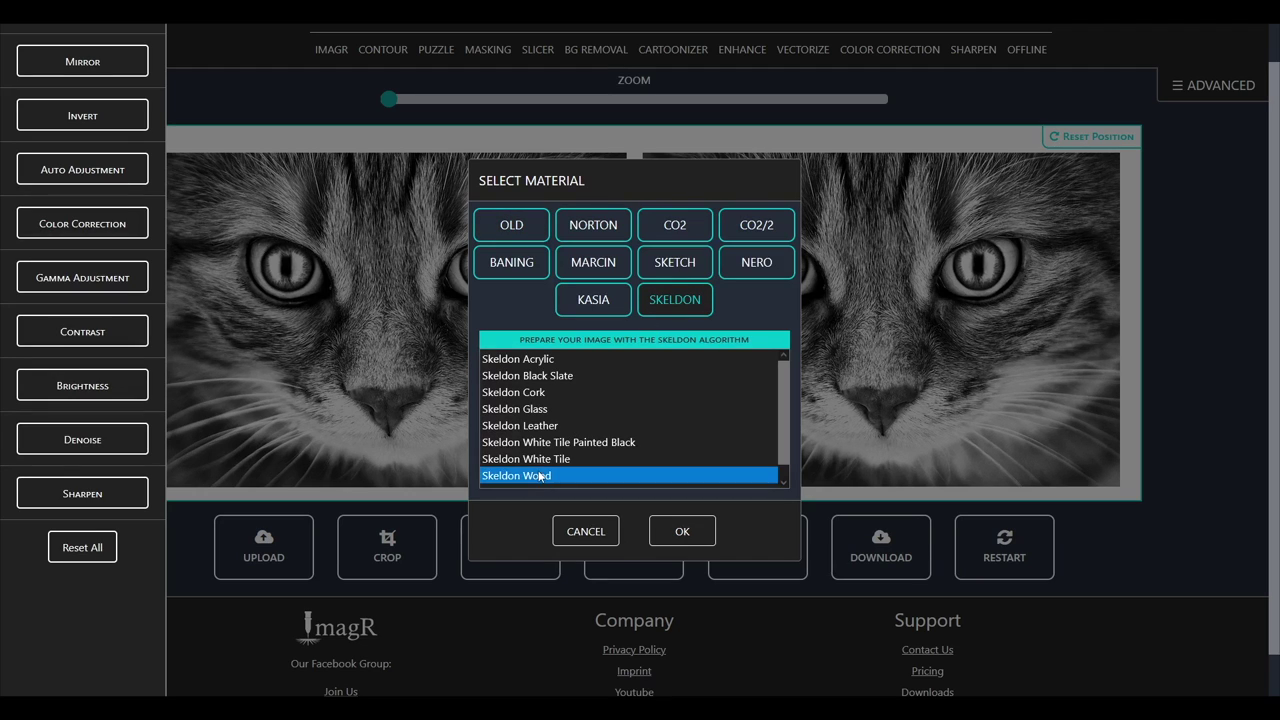
pyautogui.click(536, 376)
pyautogui.click(686, 533)
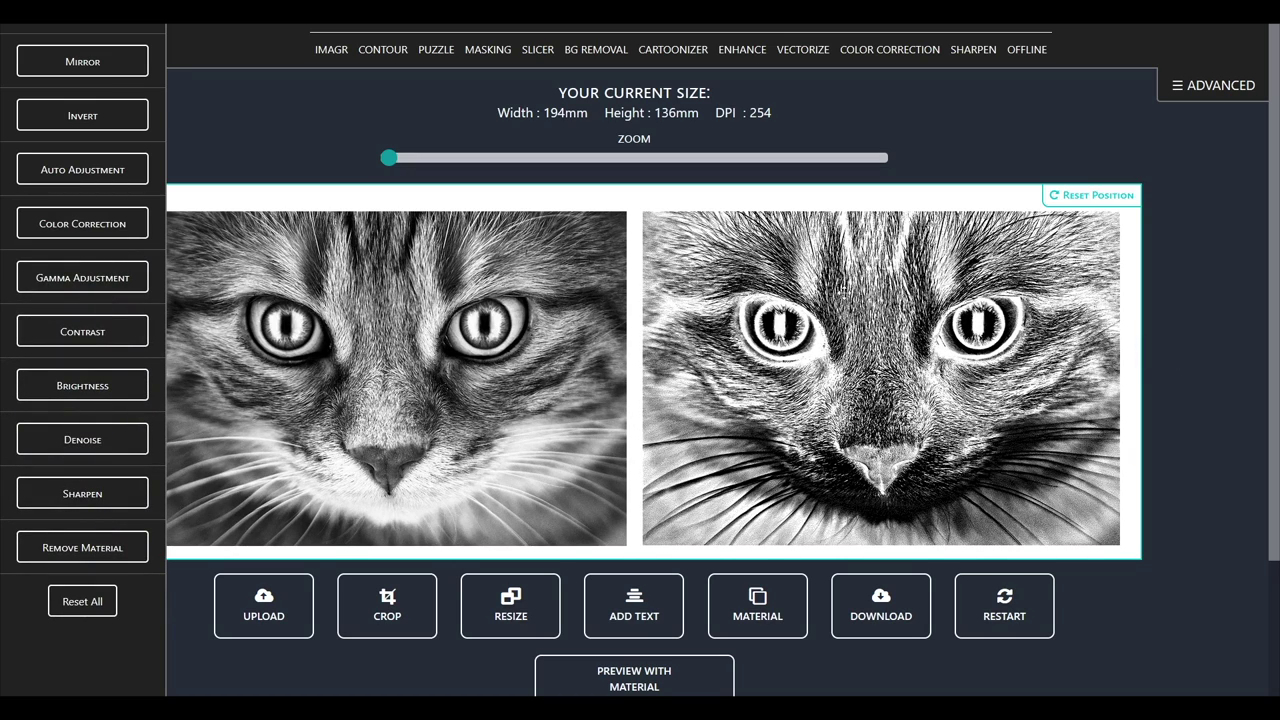
# Run colour correction, then lower gamma to 0,7, contrast to -46 and brightness to -9
pyautogui.click(72, 228)
pyautogui.click(52, 265)
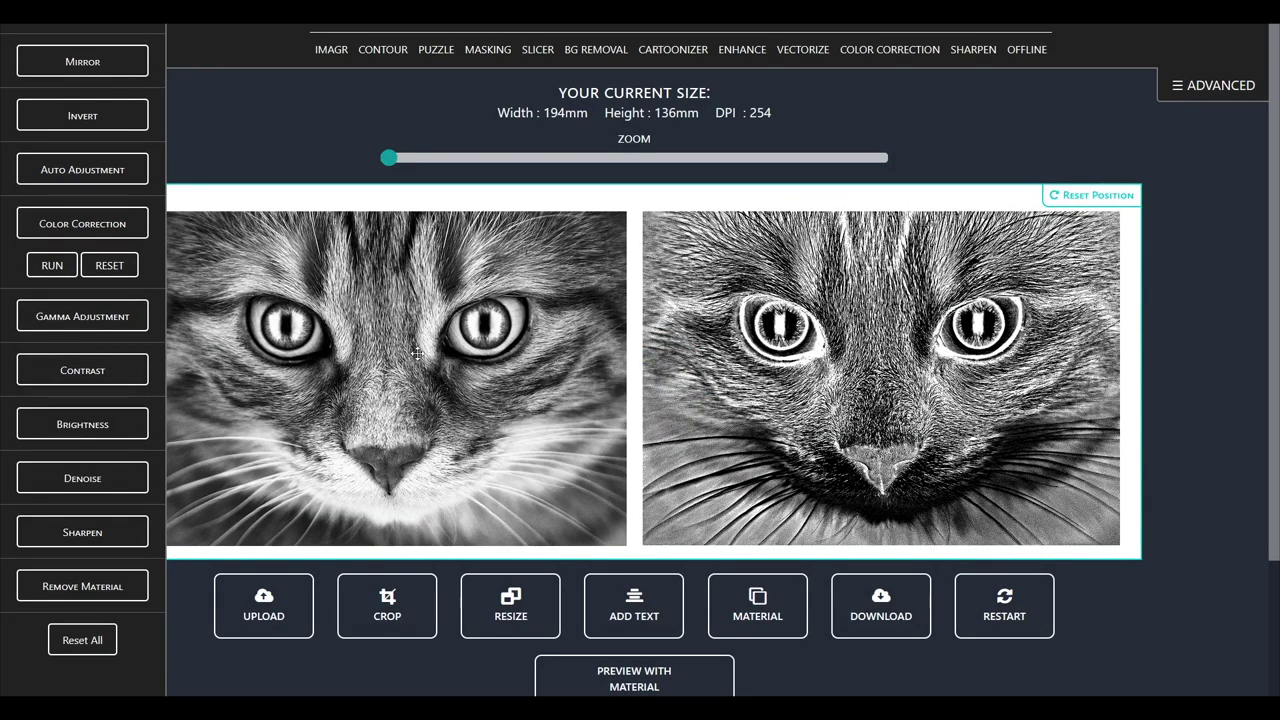
pyautogui.click(100, 316)
pyautogui.moveTo(57, 316); pyautogui.dragTo(46, 320)
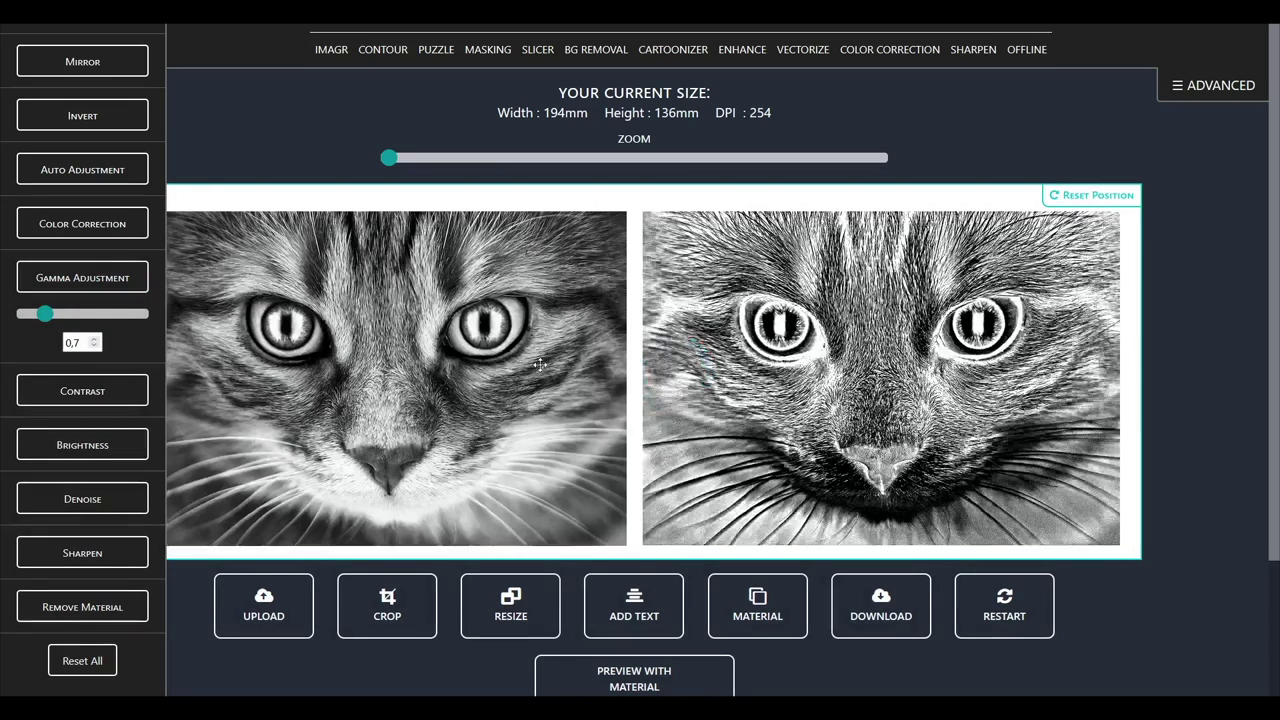
pyautogui.click(82, 391)
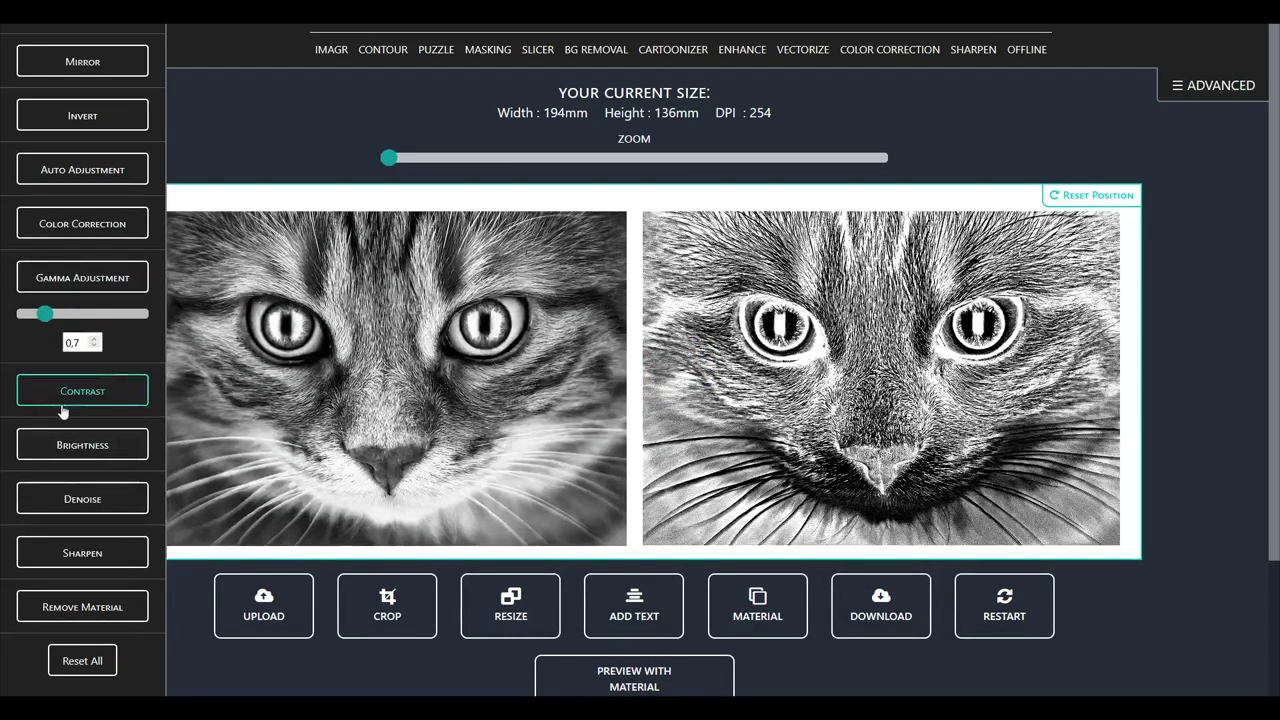
pyautogui.moveTo(82, 369); pyautogui.dragTo(39, 373)
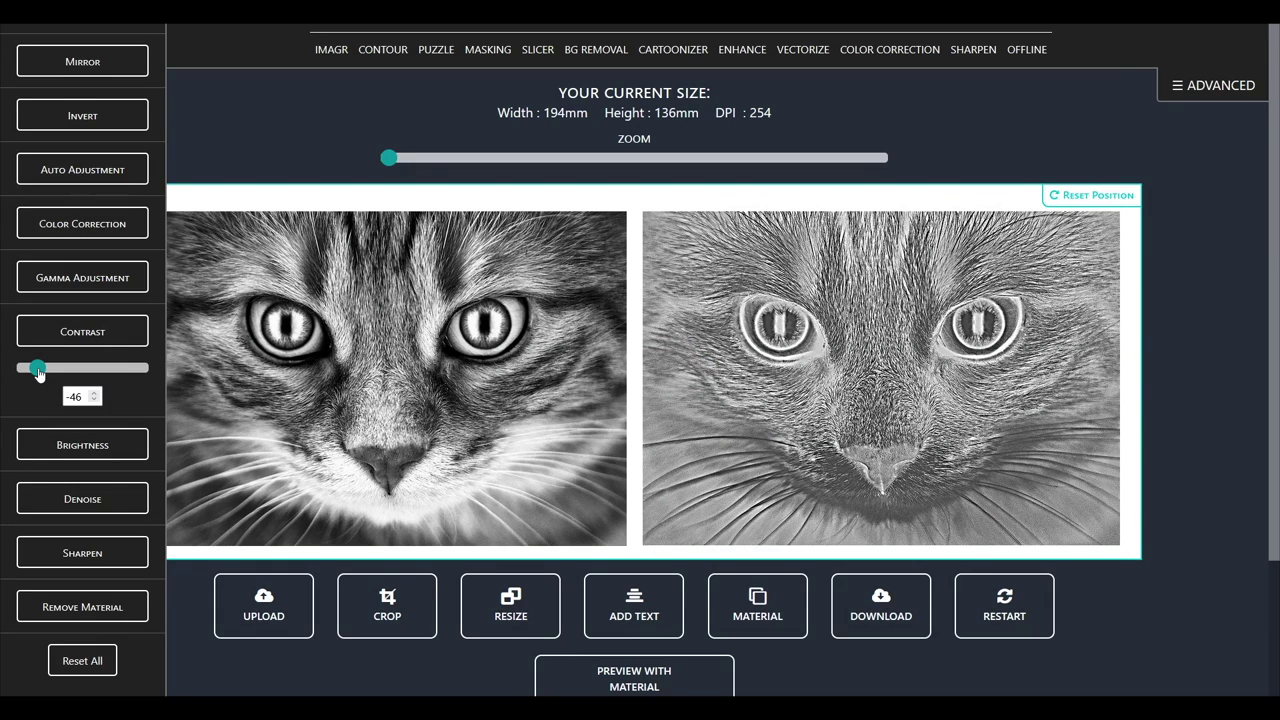
pyautogui.click(49, 443)
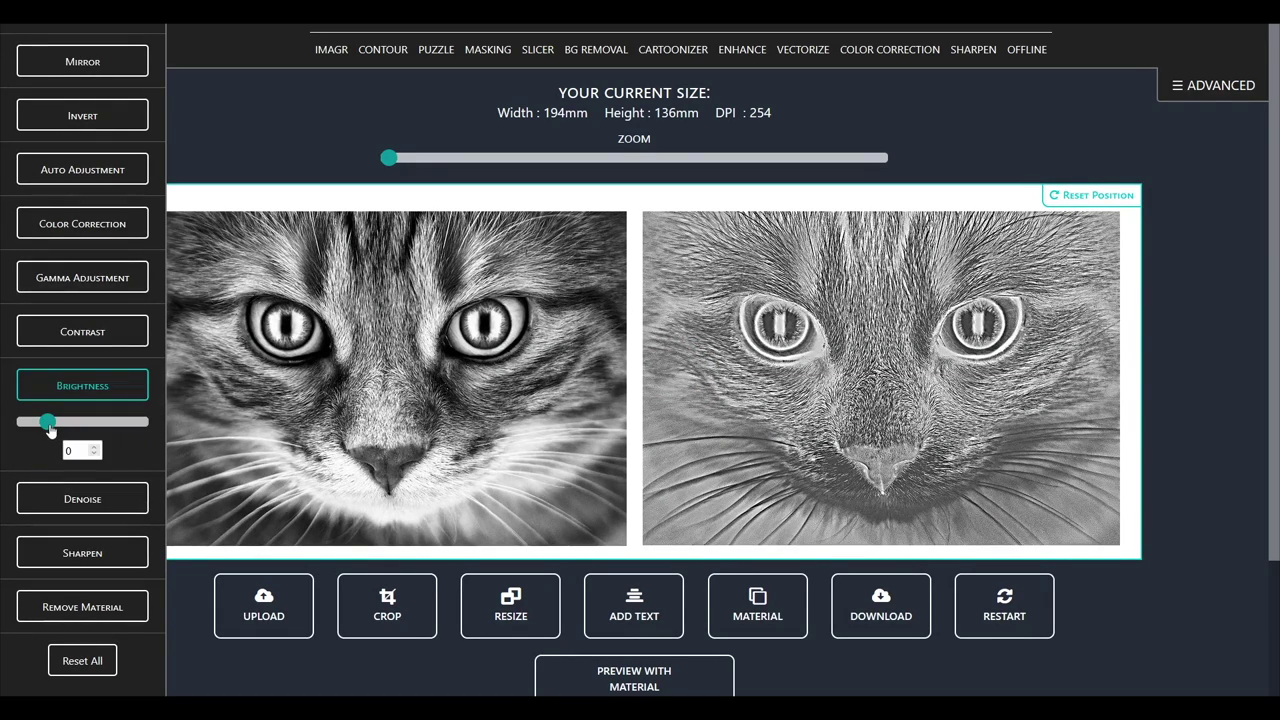
pyautogui.moveTo(48, 424); pyautogui.dragTo(46, 425)
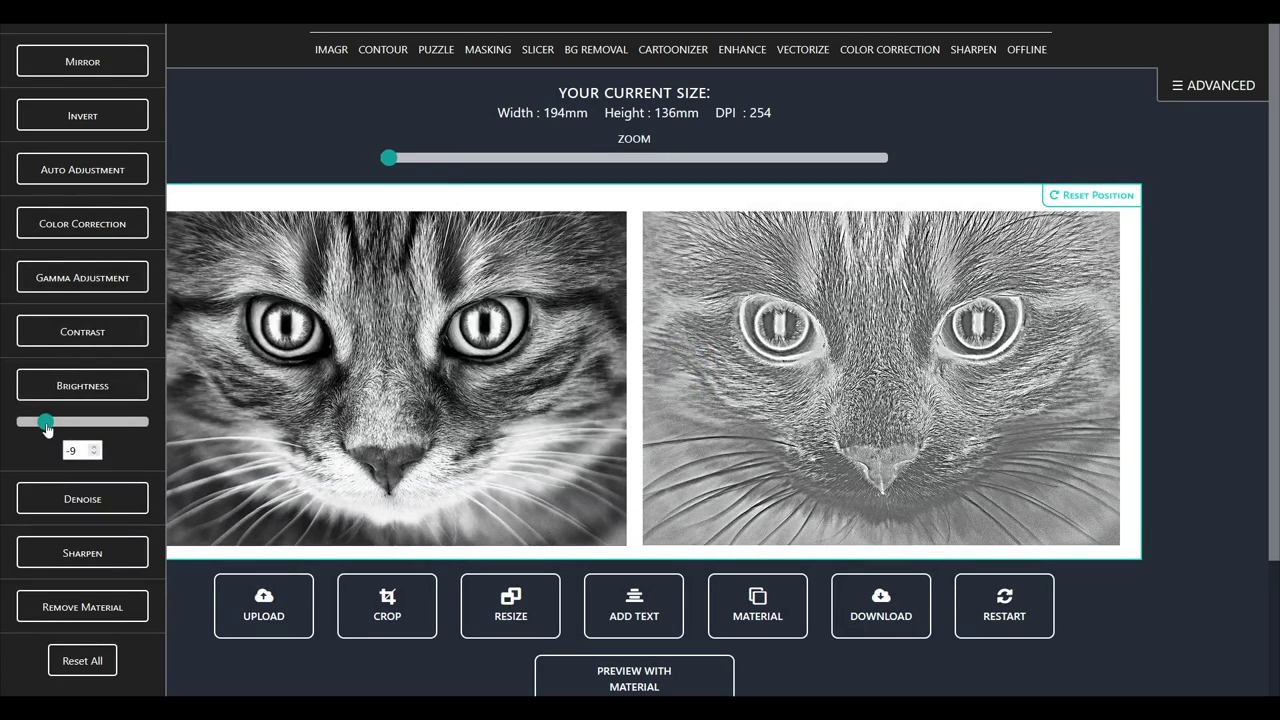
# Save a PNG, then crop the cat in millimetres, trimming bottom and right edges to about 186 mm wide
pyautogui.click(866, 597)
pyautogui.click(705, 355)
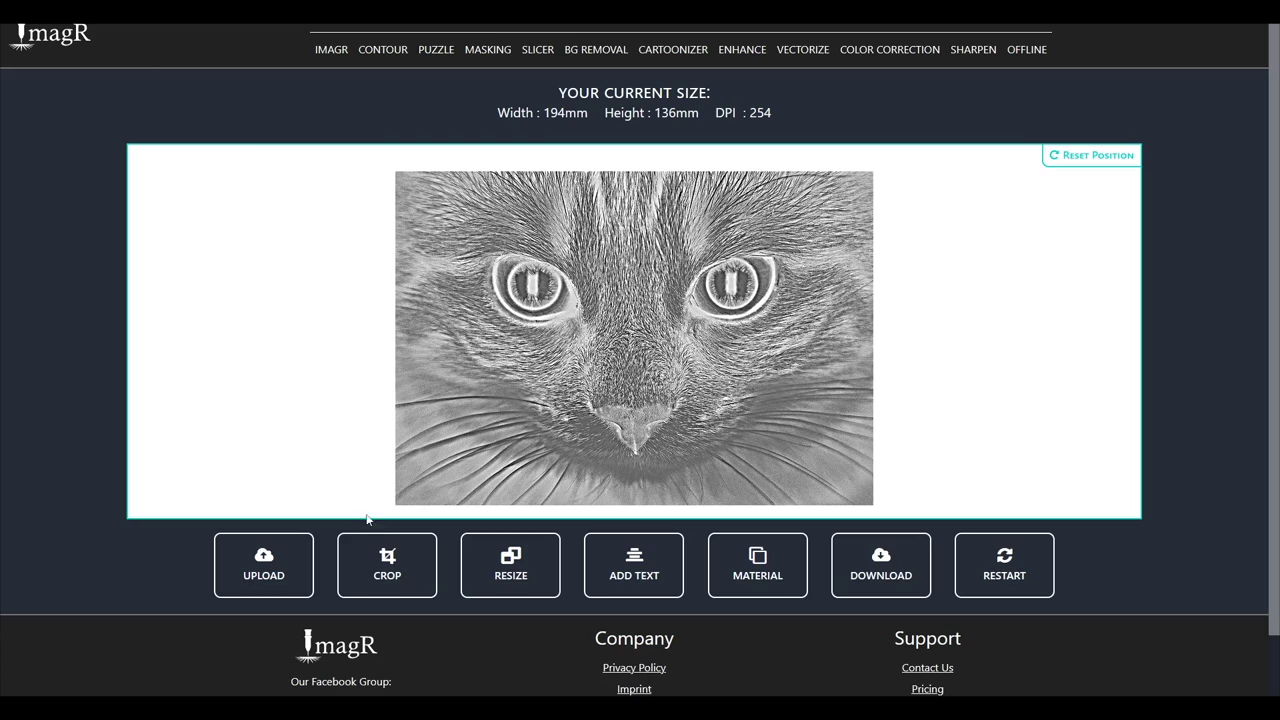
pyautogui.click(376, 542)
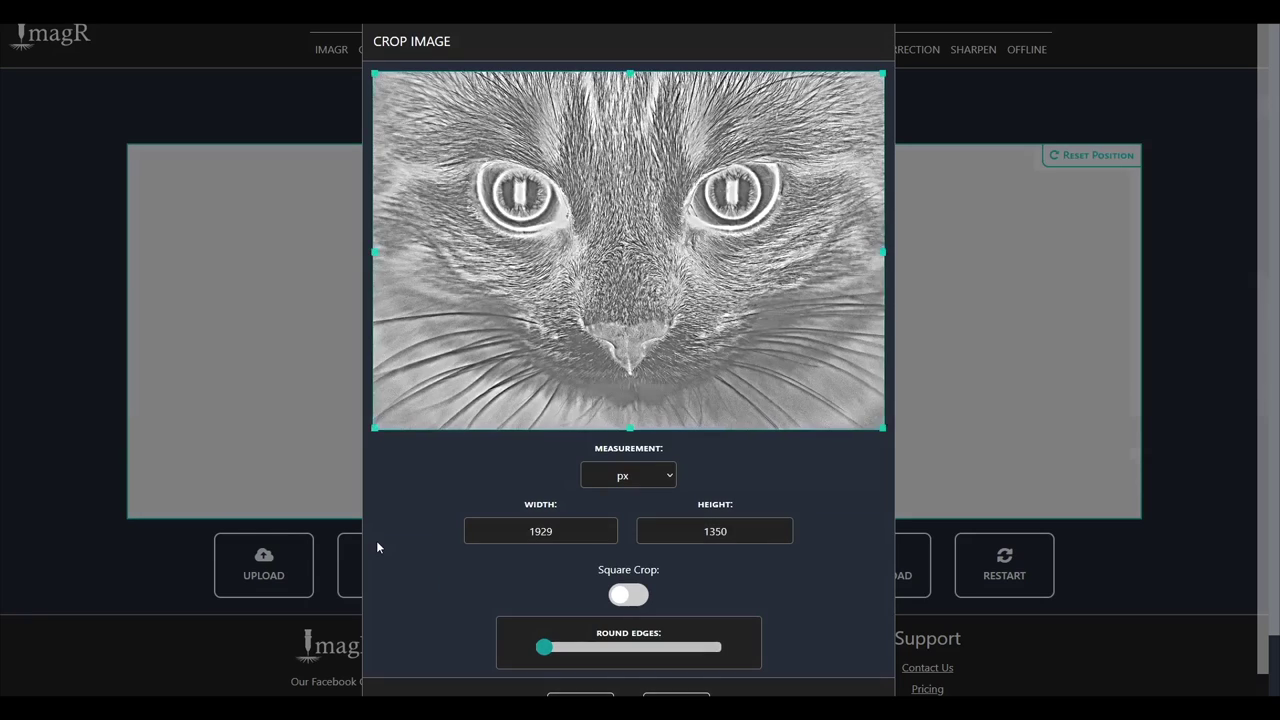
pyautogui.click(618, 486)
pyautogui.click(604, 539)
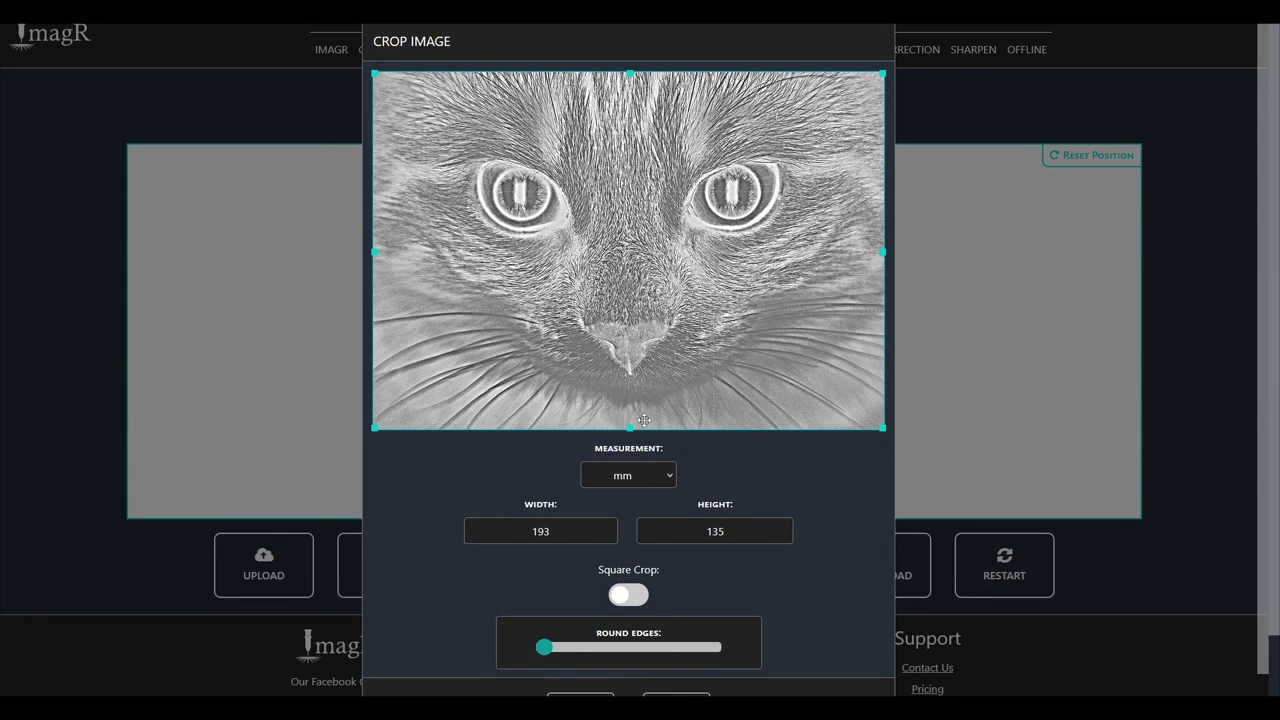
pyautogui.moveTo(631, 427); pyautogui.dragTo(633, 454)
pyautogui.moveTo(884, 251); pyautogui.dragTo(801, 264)
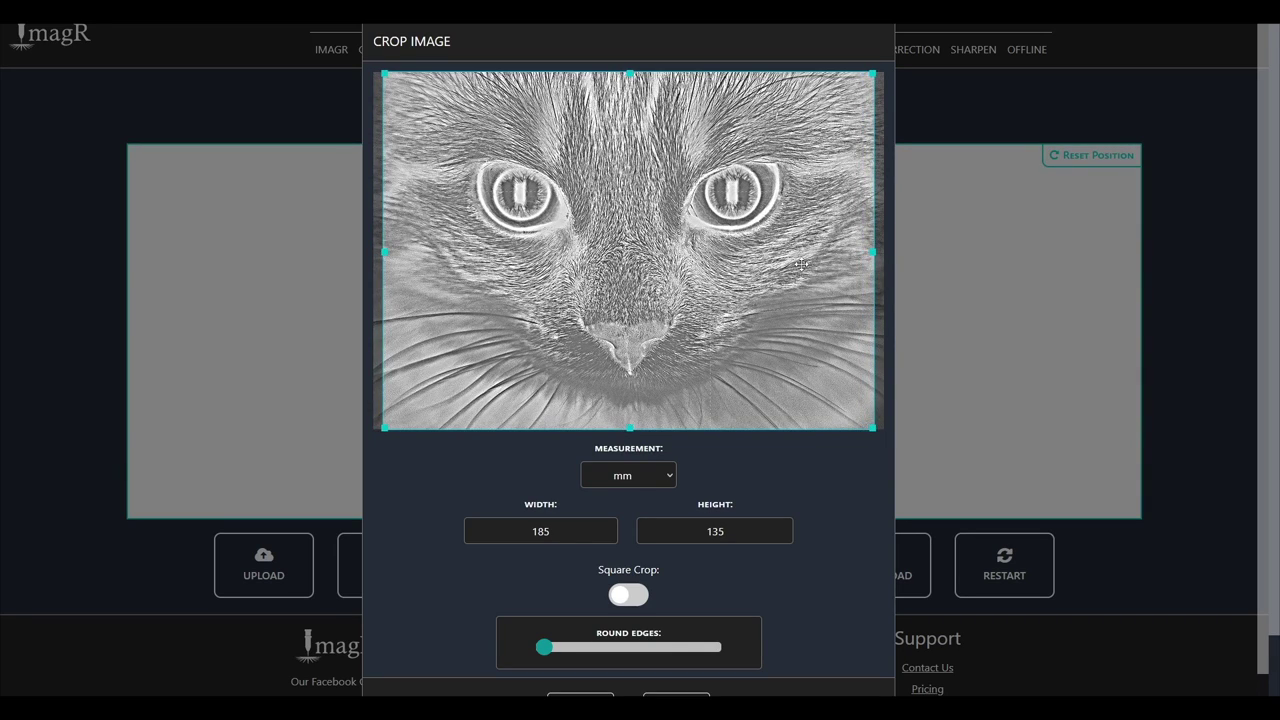
pyautogui.scroll(-1, 729, 558)
pyautogui.click(580, 671)
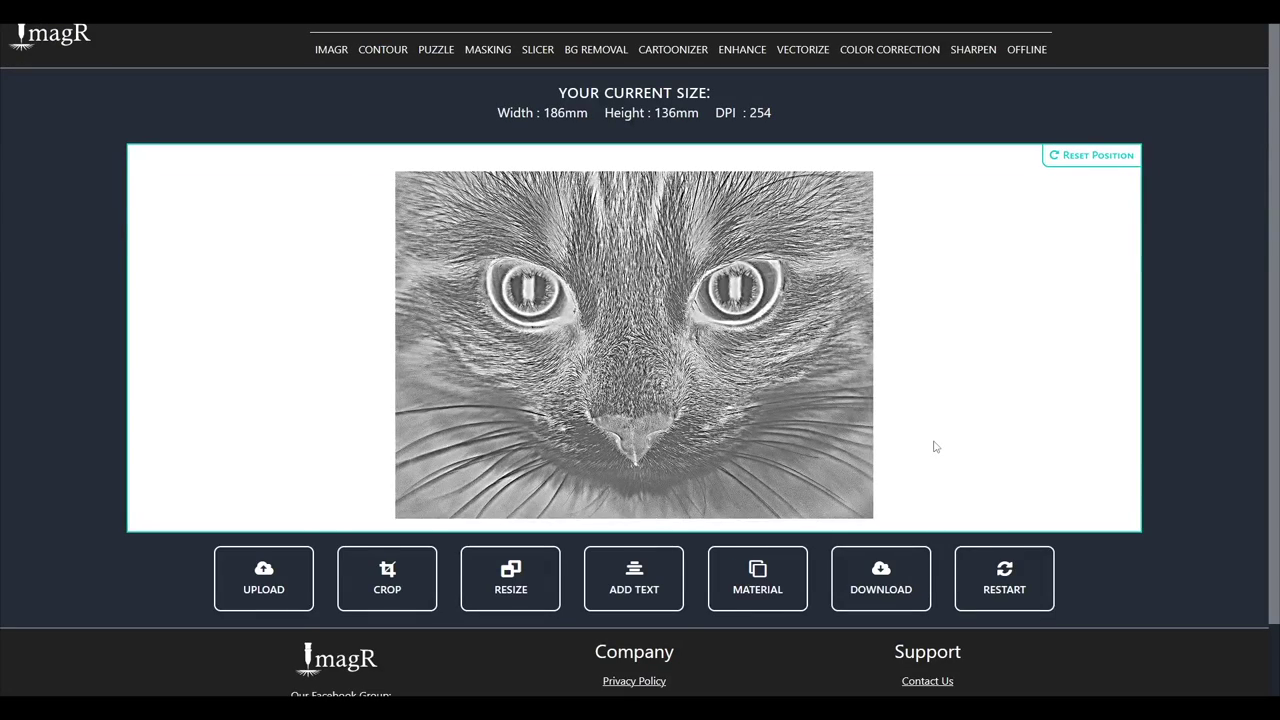
# Download the cropped cat image as a PNG
pyautogui.scroll(-2, 935, 447)
pyautogui.click(890, 490)
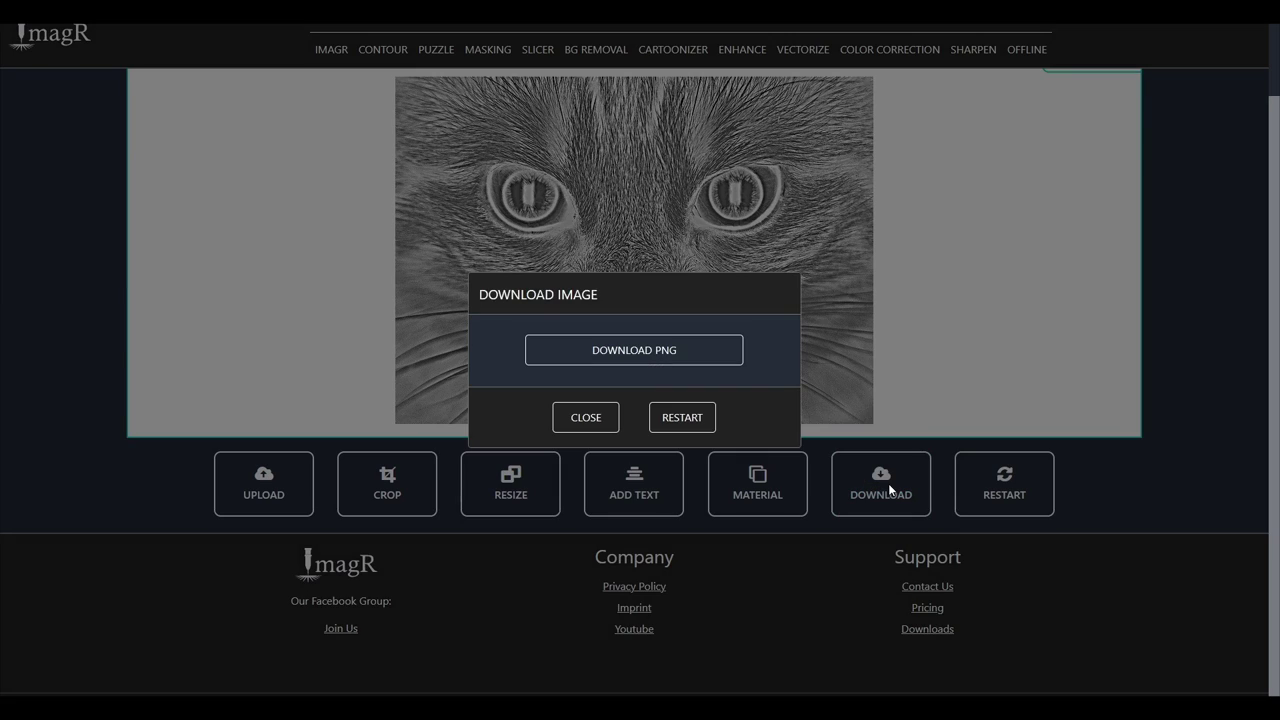
pyautogui.click(700, 352)
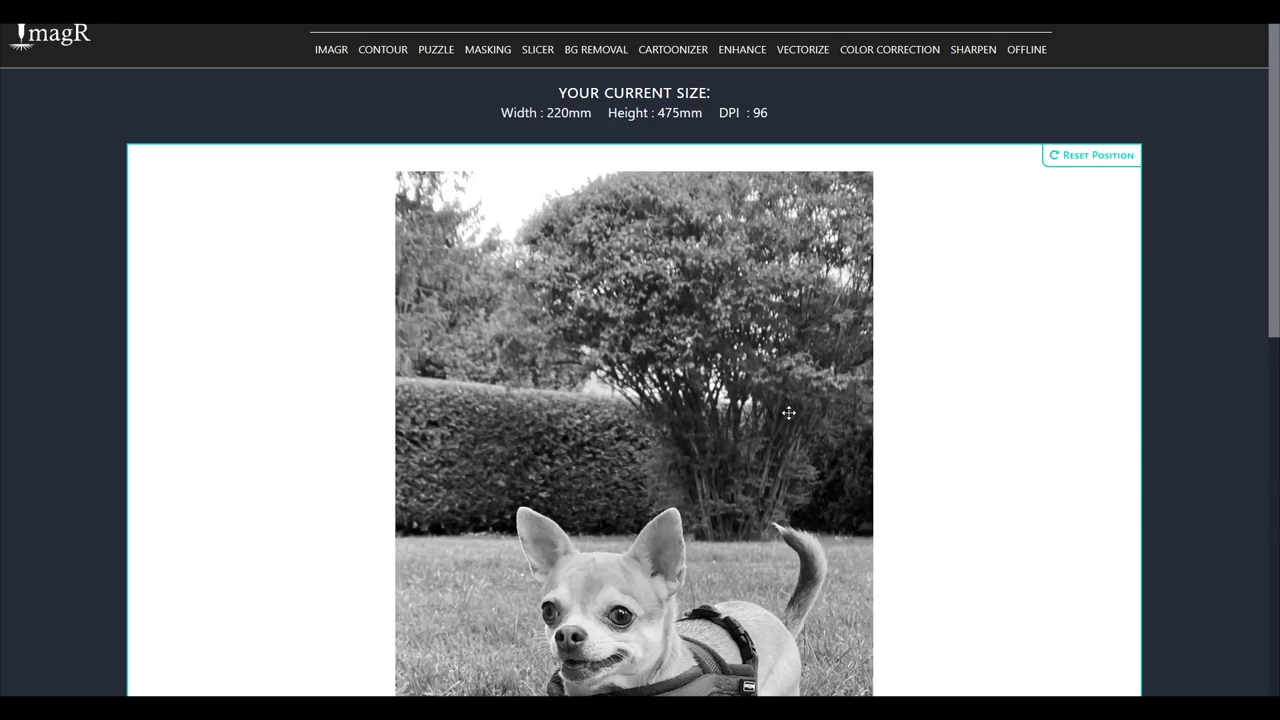
# Resize the dog photo in millimetres to 135 mm wide, adjusting the DPI
pyautogui.scroll(-7, 789, 411)
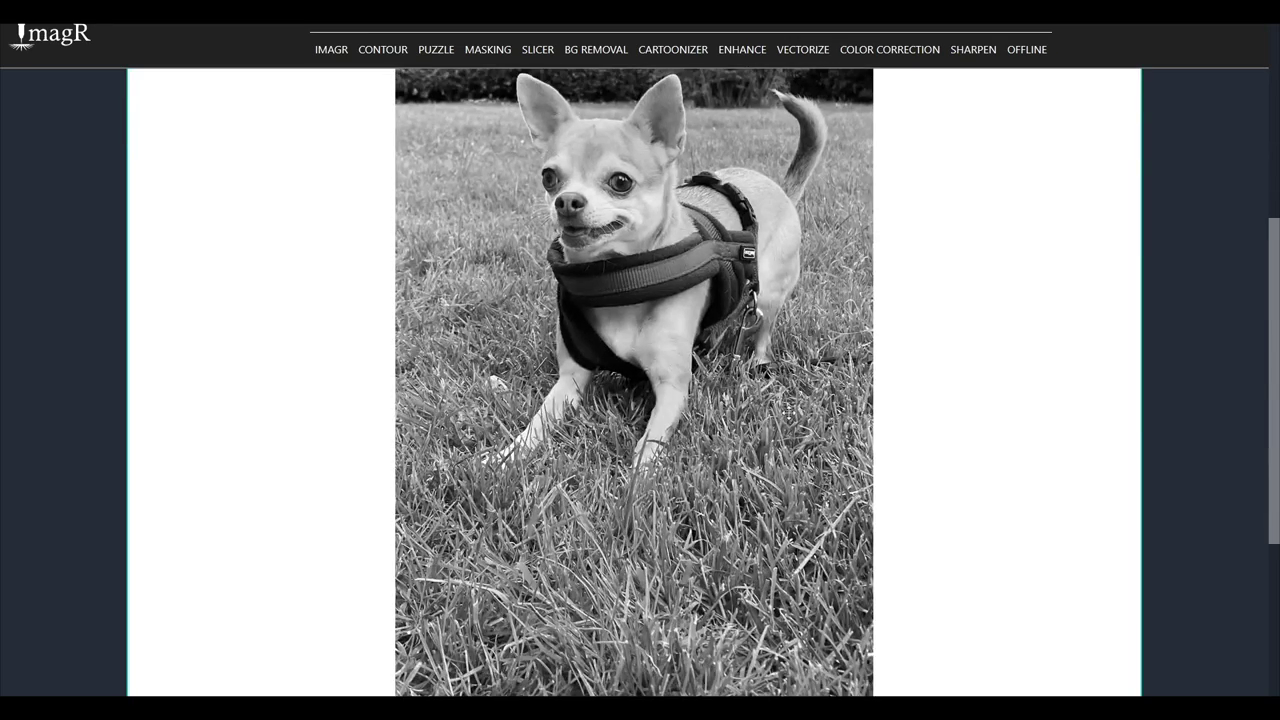
pyautogui.click(541, 511)
pyautogui.click(673, 281)
pyautogui.click(668, 300)
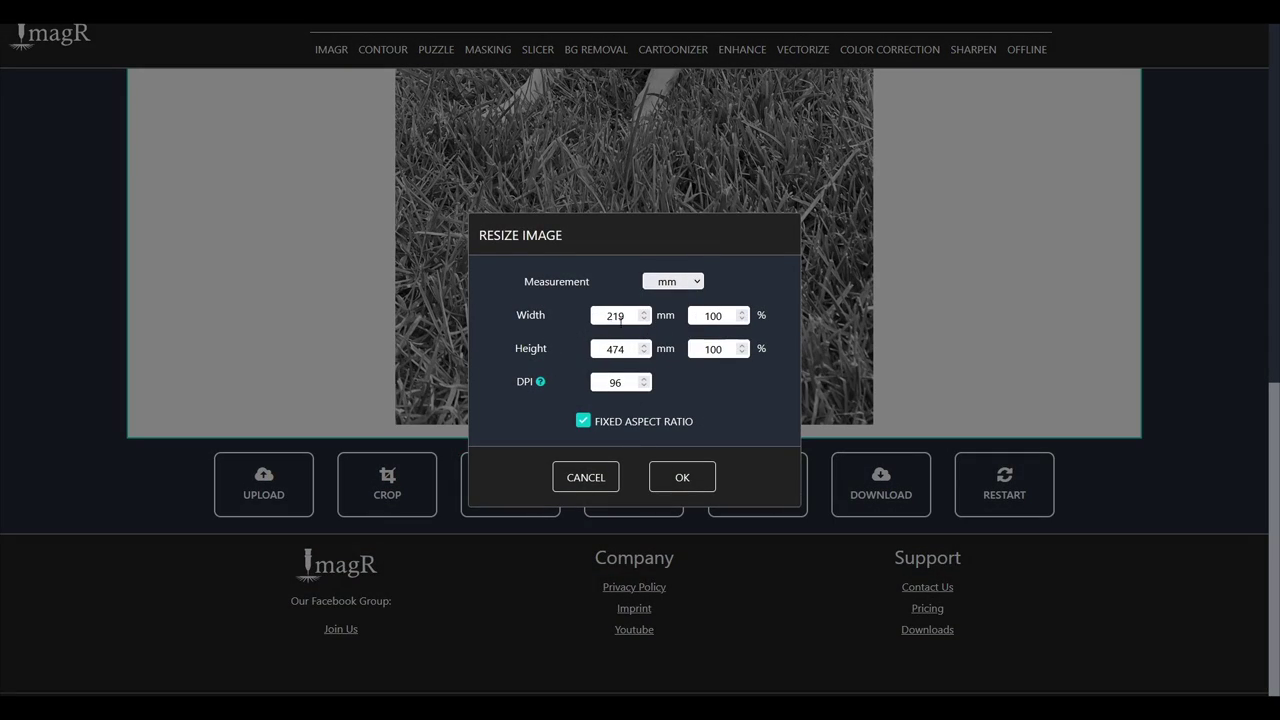
pyautogui.doubleClick(617, 317)
pyautogui.write('135')
pyautogui.doubleClick(615, 349)
pyautogui.doubleClick(615, 382)
pyautogui.write('254')
pyautogui.click(680, 477)
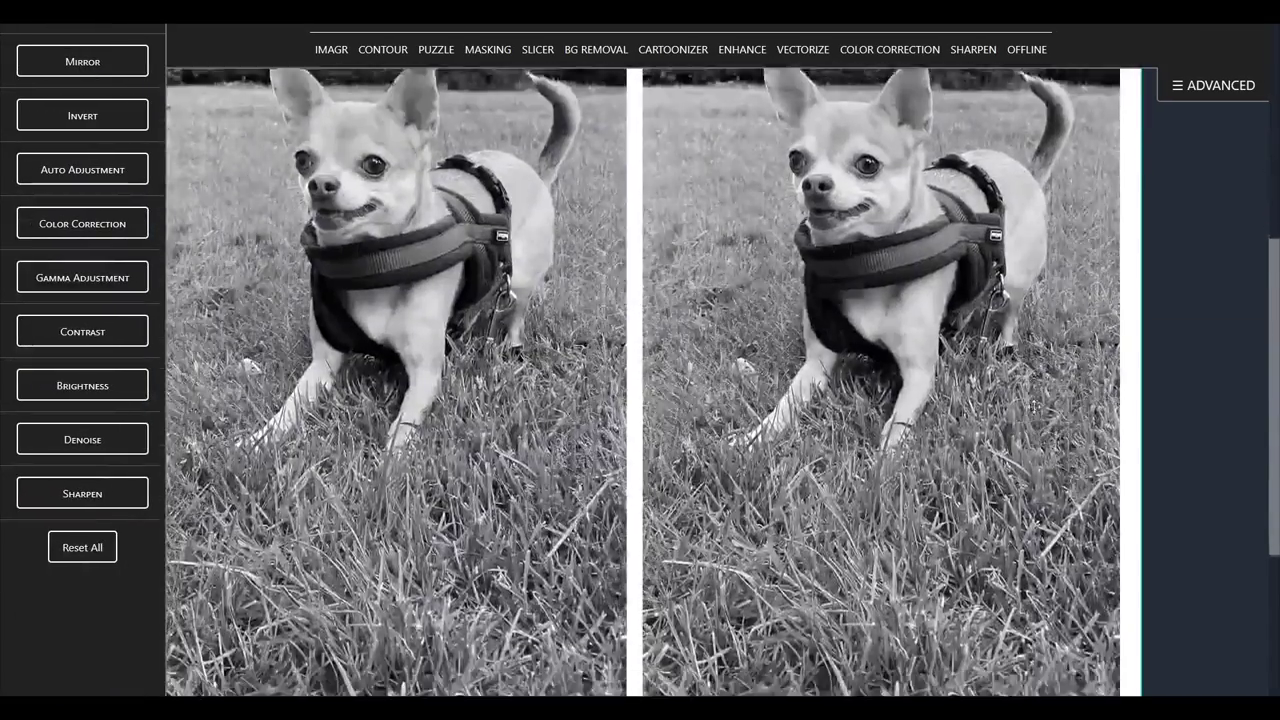
# Apply the Skeldon Black Slate material to the dog photo
pyautogui.scroll(-3, 757, 500)
pyautogui.click(757, 566)
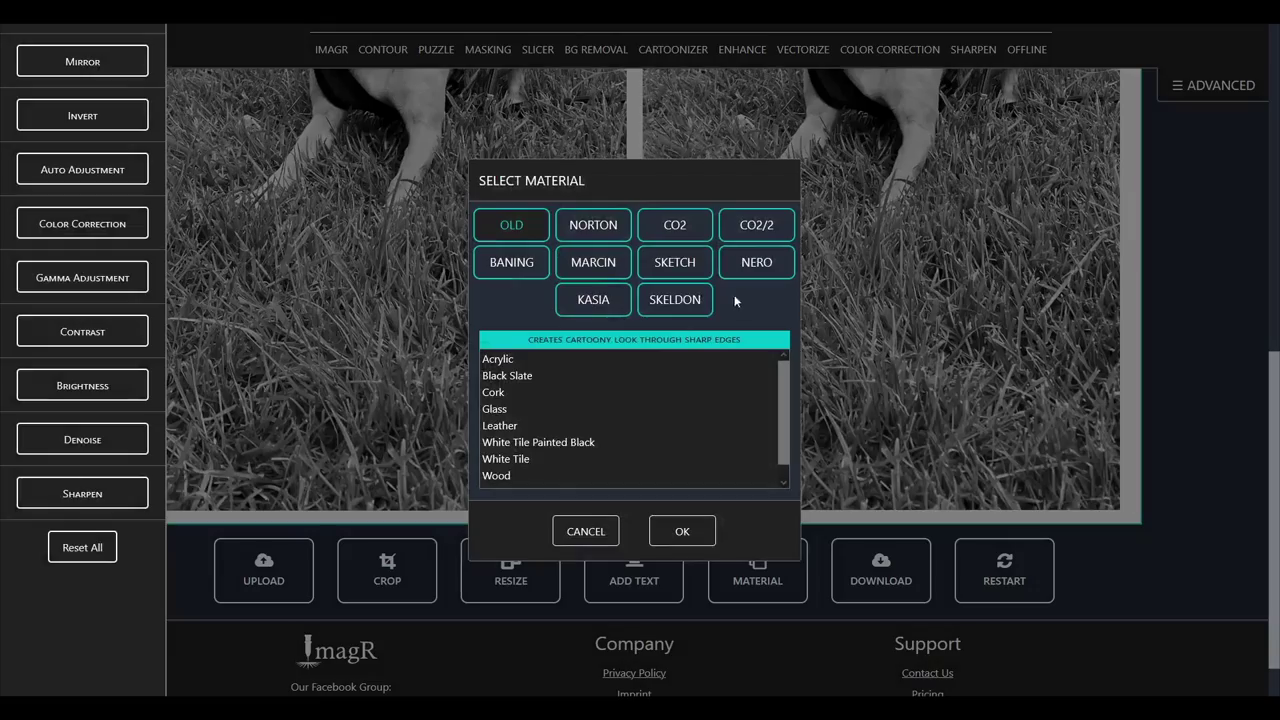
pyautogui.click(583, 371)
pyautogui.click(678, 528)
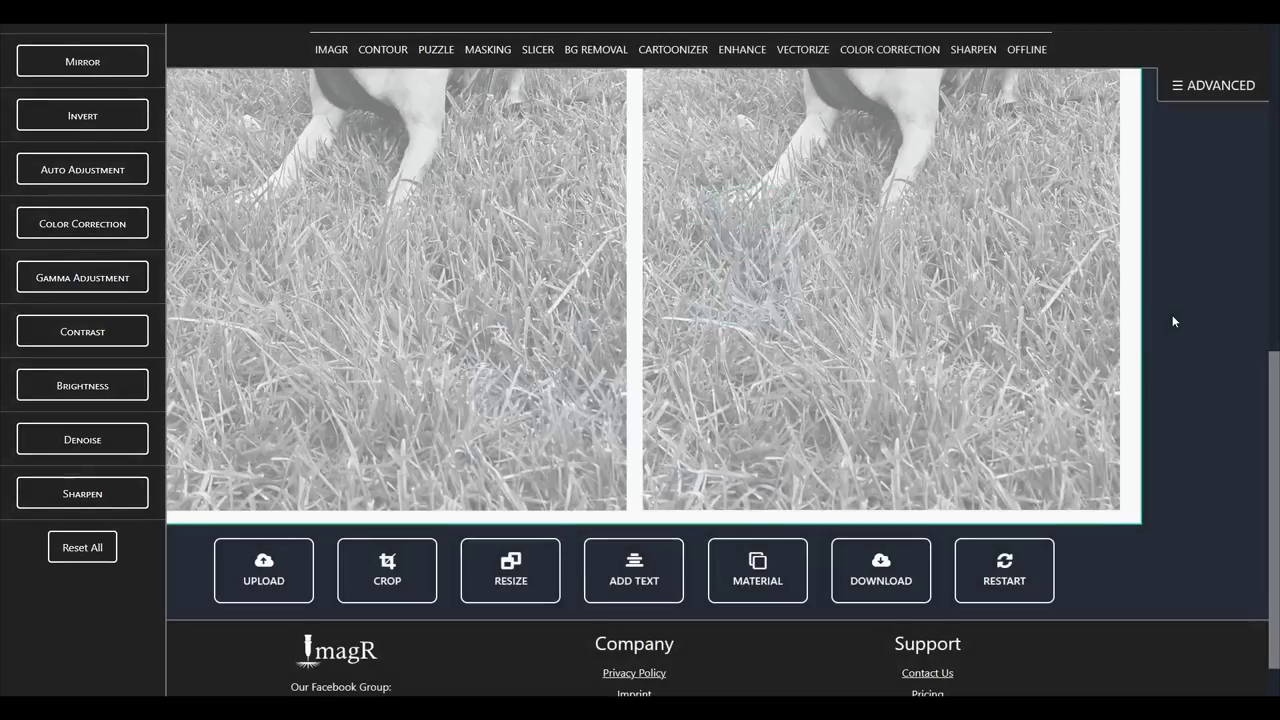
pyautogui.scroll(-3, 1120, 423)
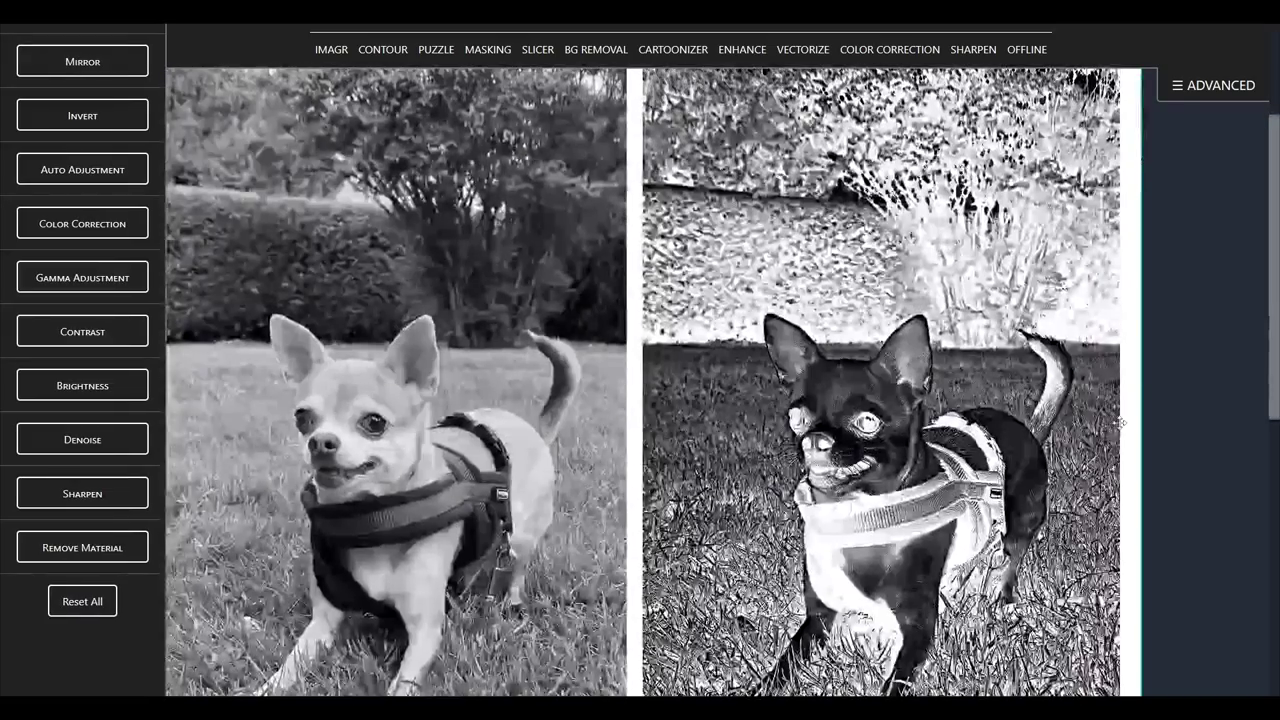
# Run colour correction on the dog and set its gamma to 0,8
pyautogui.click(90, 280)
pyautogui.click(80, 226)
pyautogui.click(52, 265)
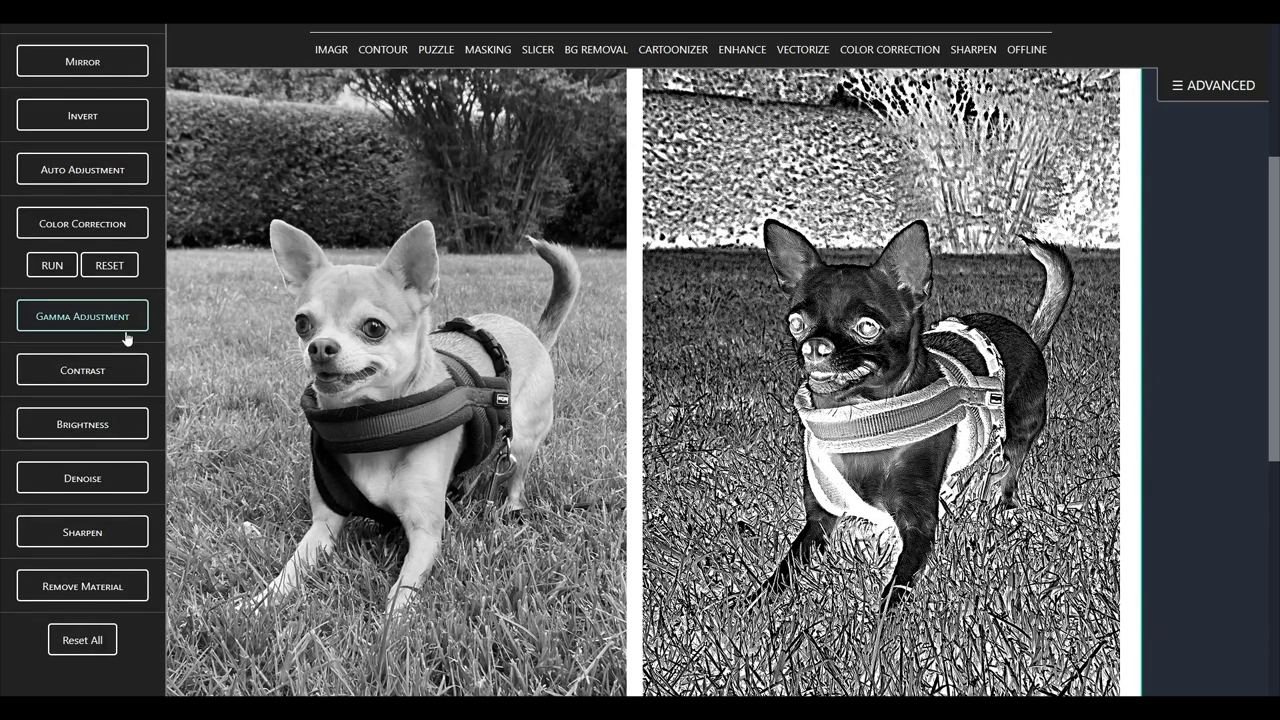
pyautogui.click(62, 318)
pyautogui.click(49, 318)
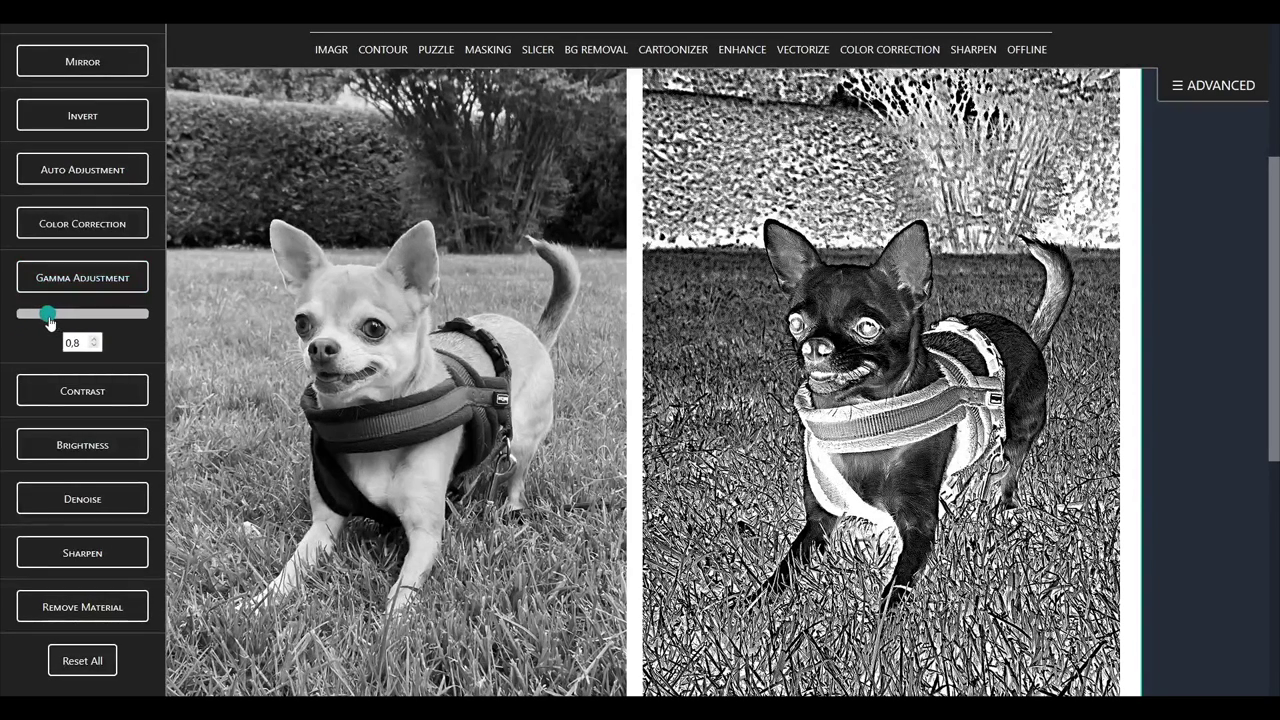
pyautogui.click(45, 316)
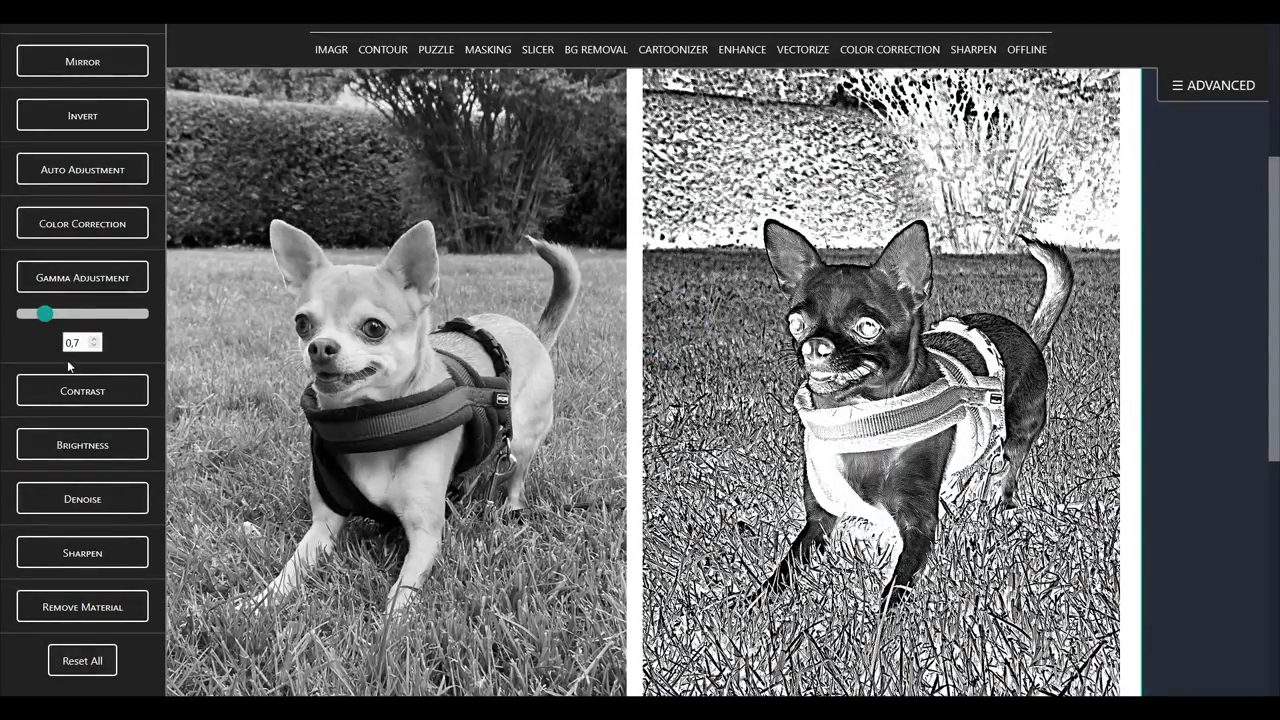
pyautogui.click(93, 338)
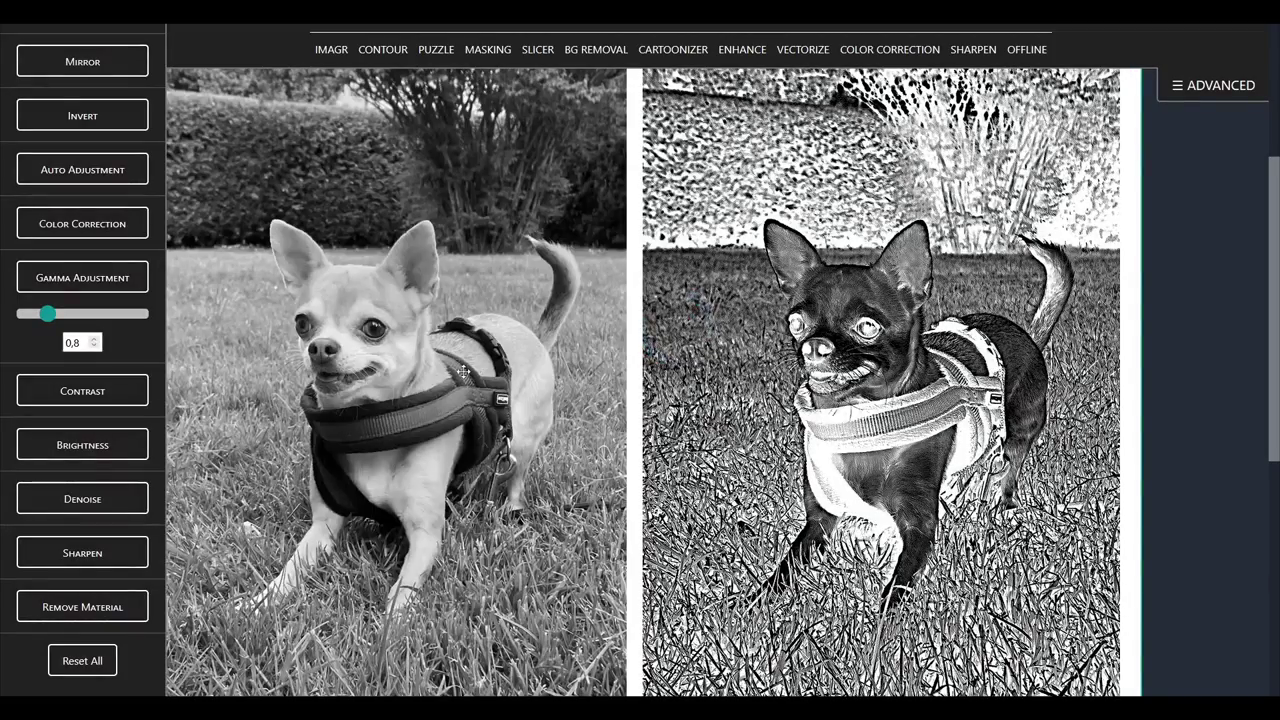
# Lower the dog's contrast to -29 and brightness to -11
pyautogui.click(130, 393)
pyautogui.moveTo(51, 367); pyautogui.dragTo(41, 372)
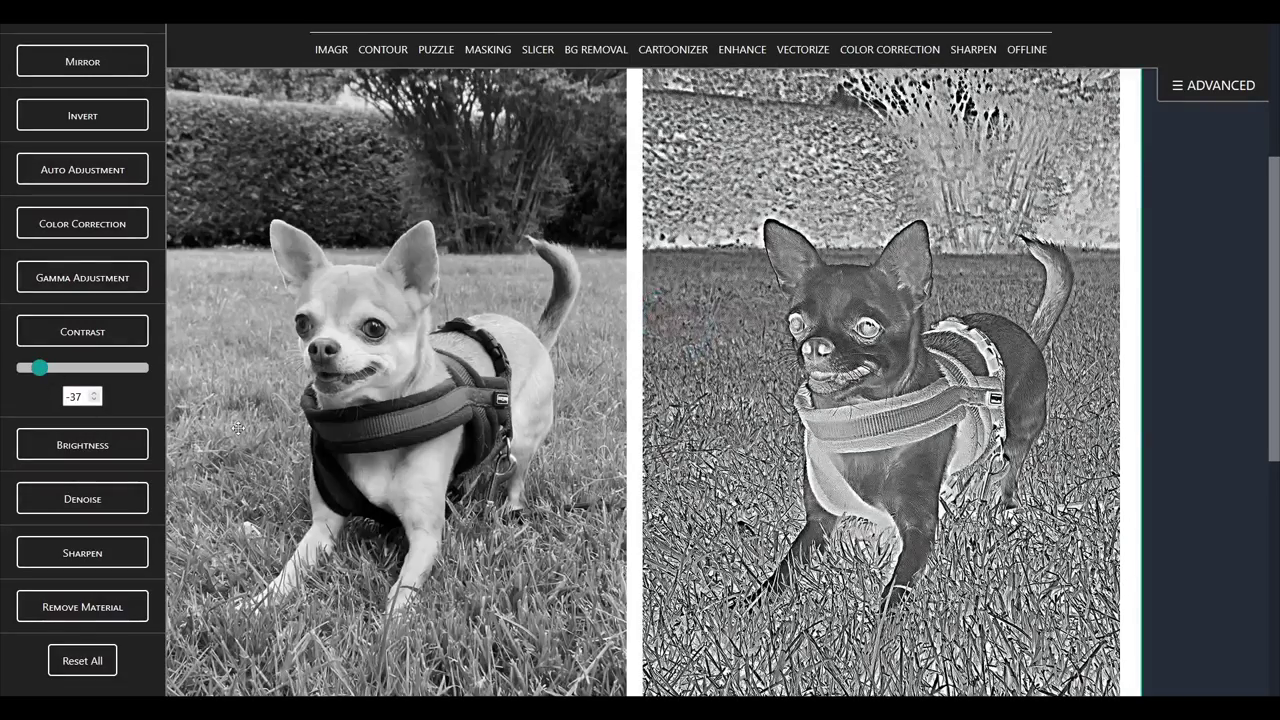
pyautogui.click(62, 445)
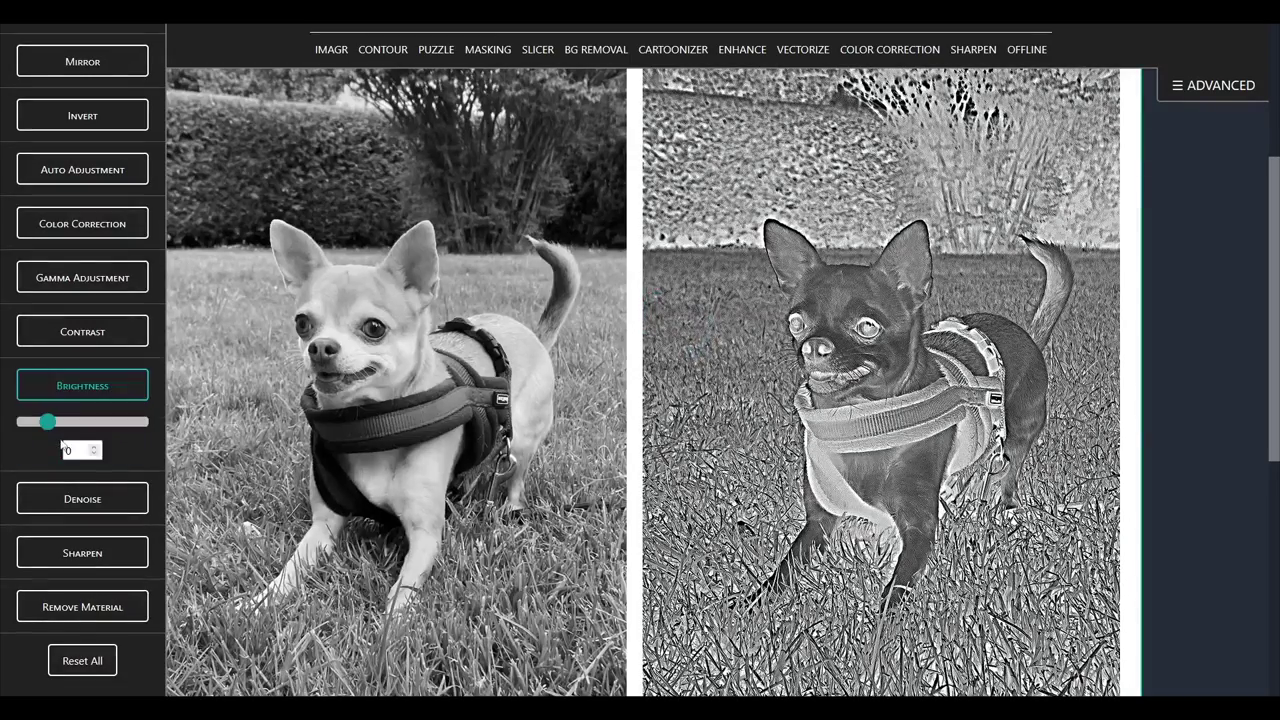
pyautogui.moveTo(49, 430); pyautogui.dragTo(45, 430)
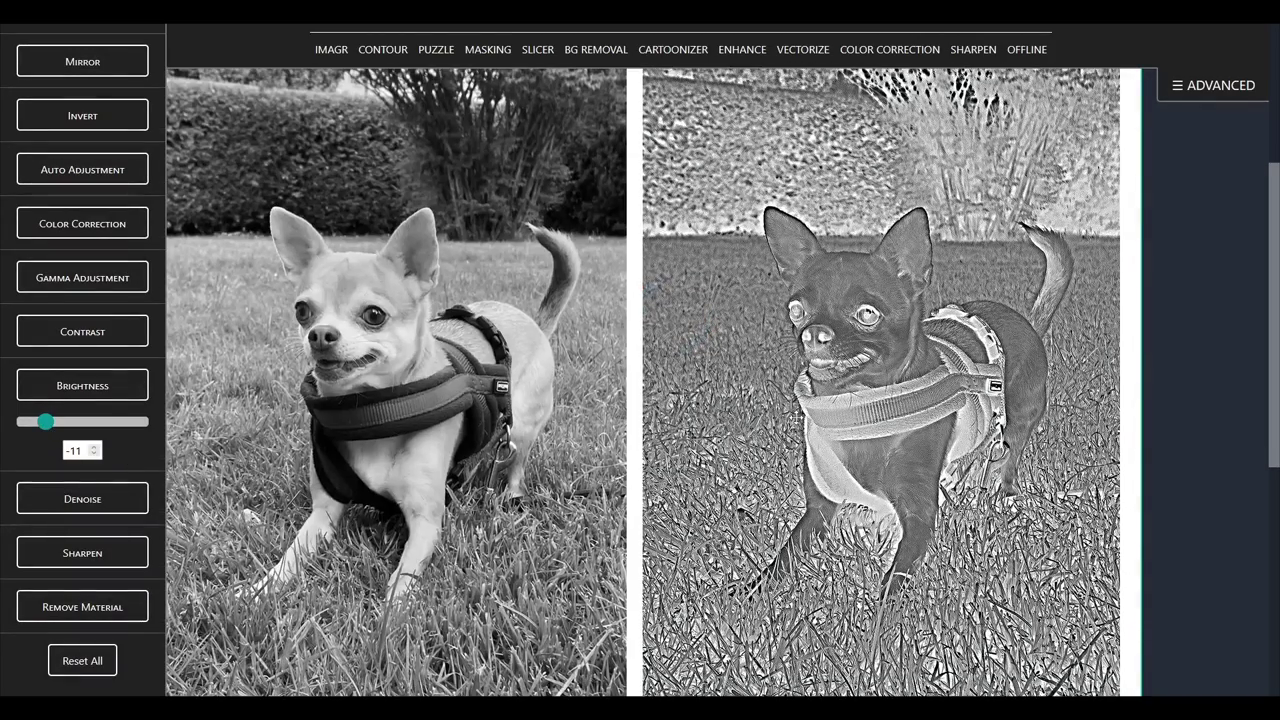
pyautogui.click(80, 340)
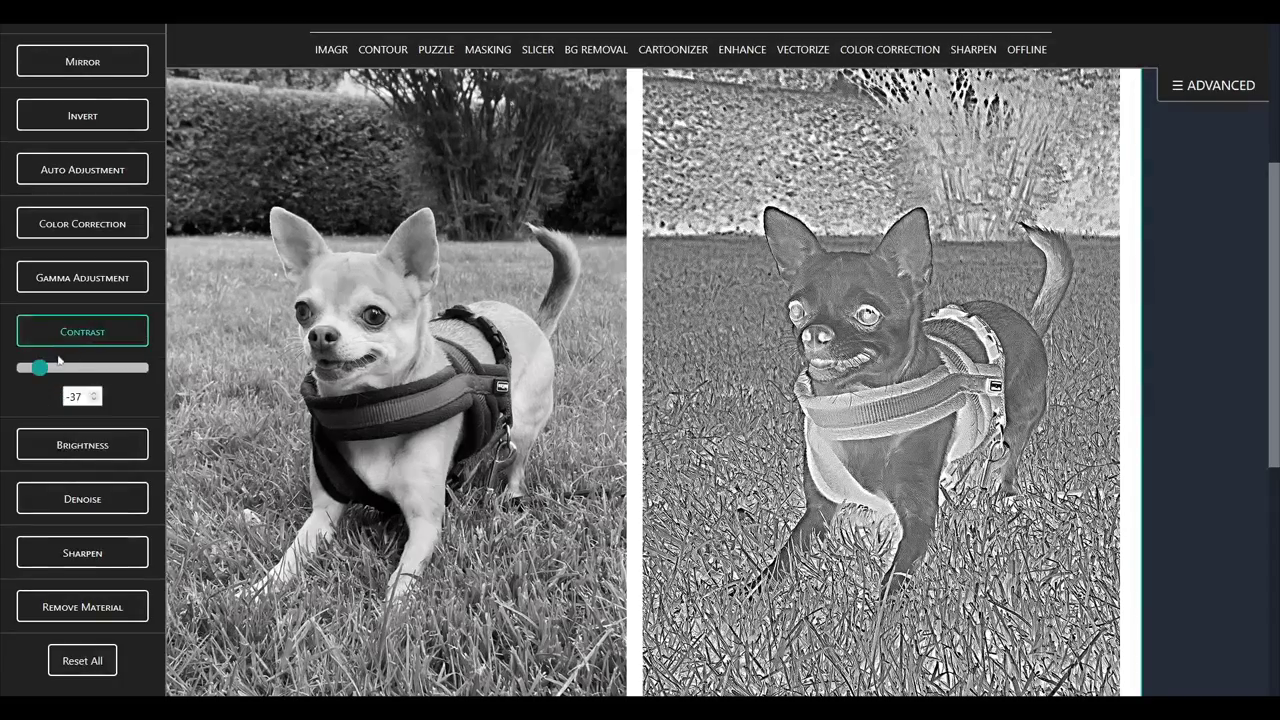
pyautogui.moveTo(40, 370); pyautogui.dragTo(45, 370)
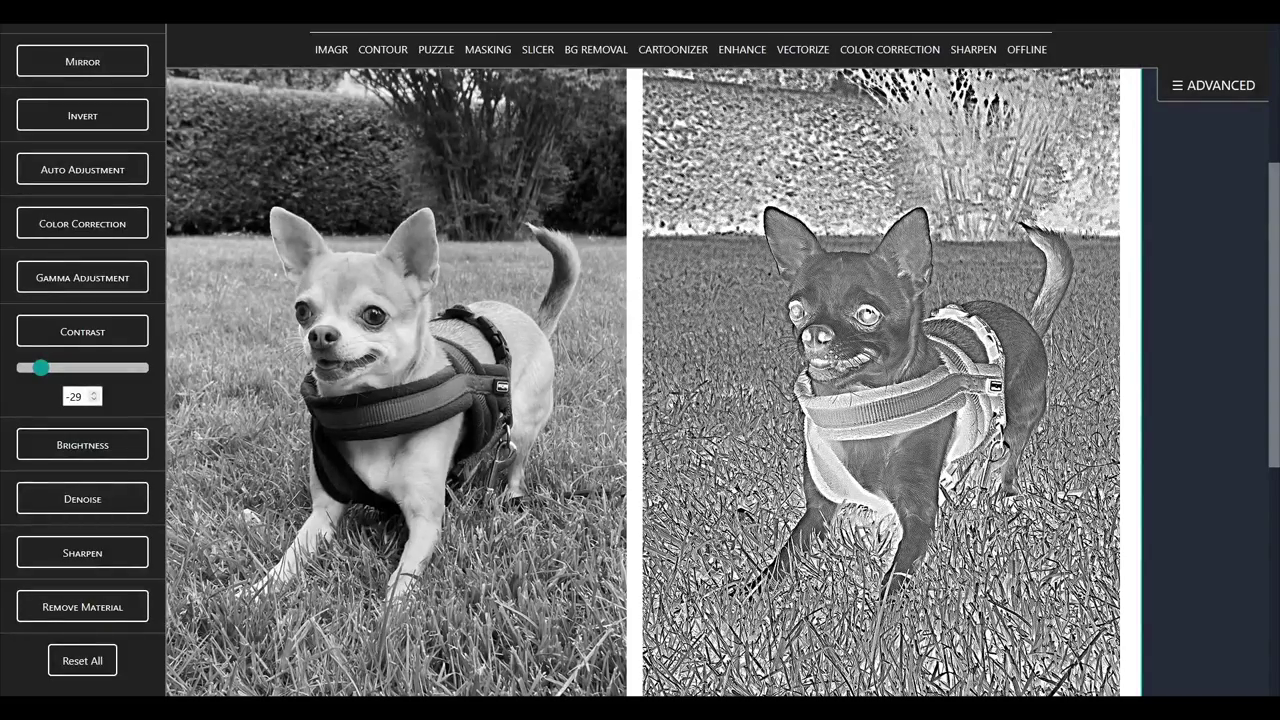
pyautogui.scroll(-2, 245, 415)
pyautogui.scroll(-5, 884, 453)
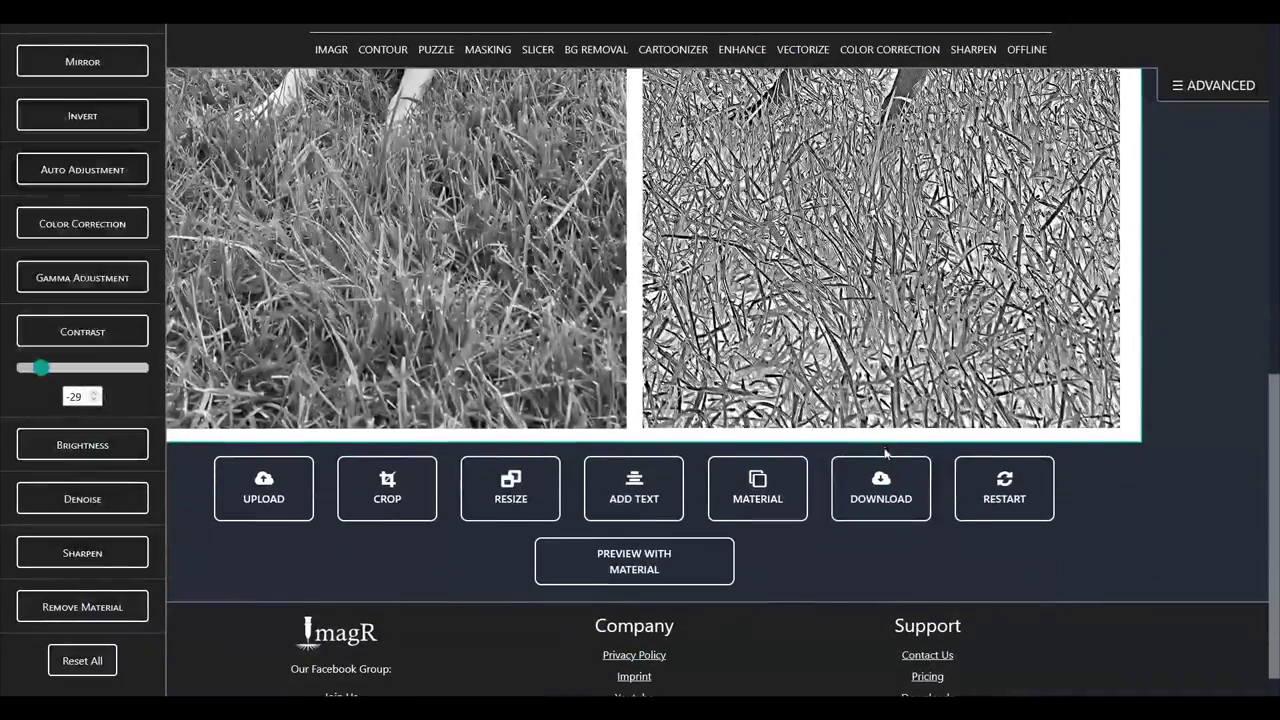
# Download the dog as a PNG, then set the crop measurements to millimetres
pyautogui.click(884, 484)
pyautogui.click(640, 350)
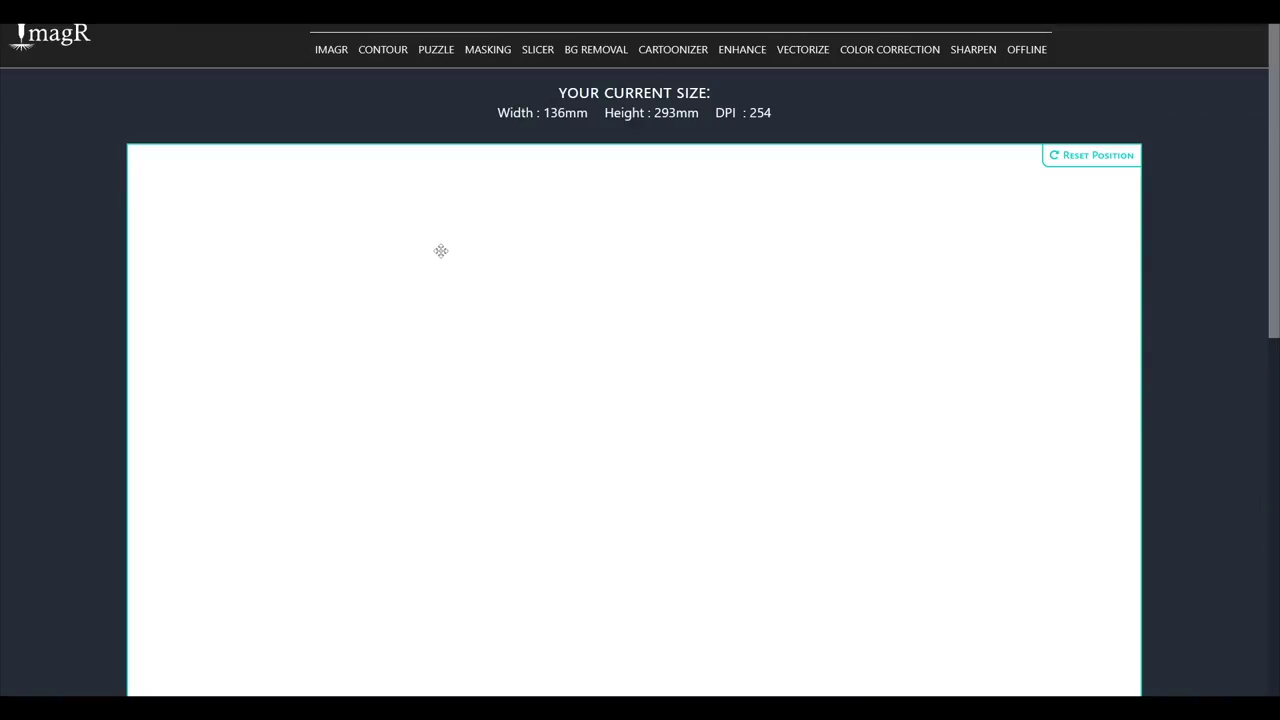
pyautogui.scroll(-5, 640, 400)
pyautogui.scroll(-2, 354, 569)
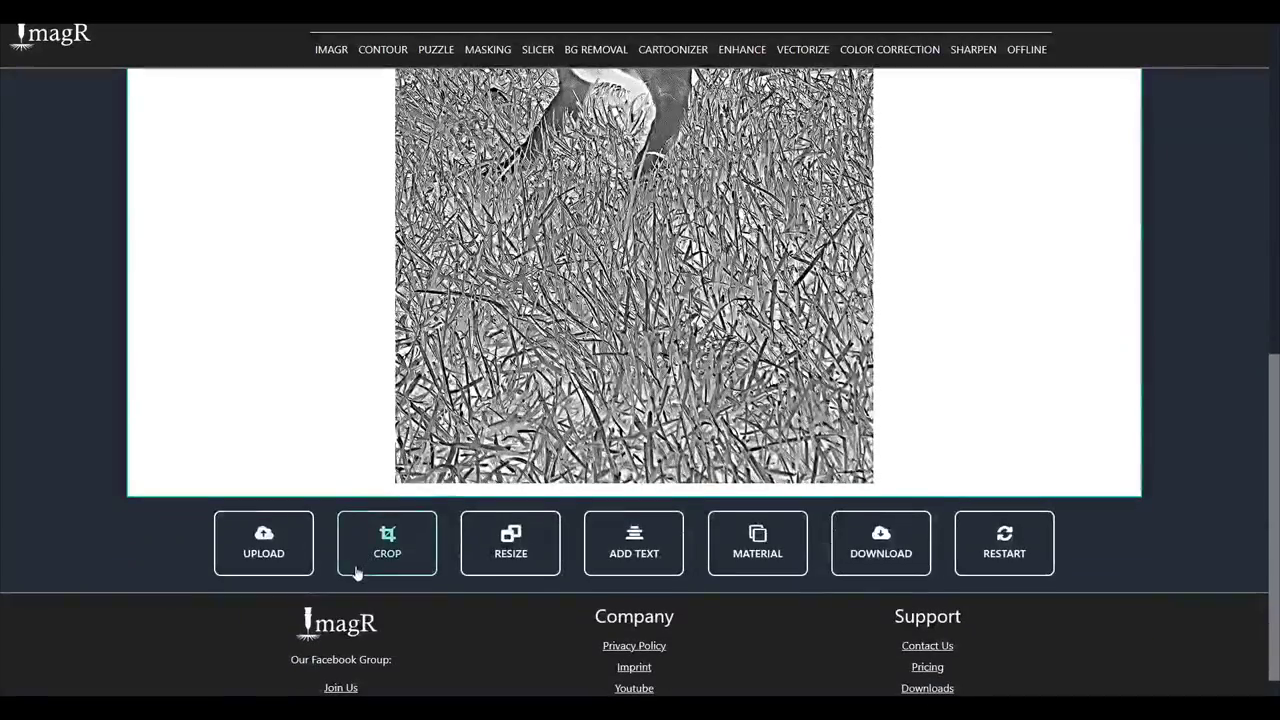
pyautogui.click(356, 565)
pyautogui.scroll(-5, 563, 429)
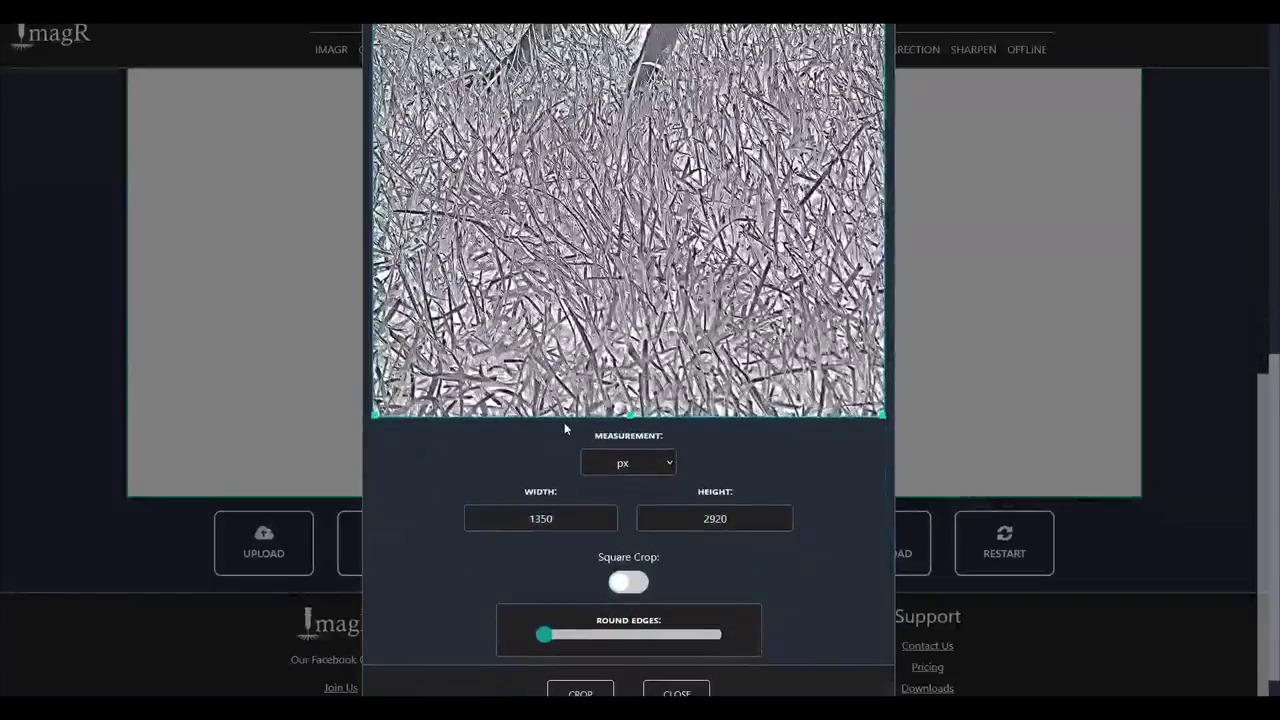
pyautogui.click(612, 465)
pyautogui.click(612, 495)
# Drag the crop's bottom edge to a 185 mm height and apply the crop
pyautogui.moveTo(629, 412); pyautogui.dragTo(661, 141)
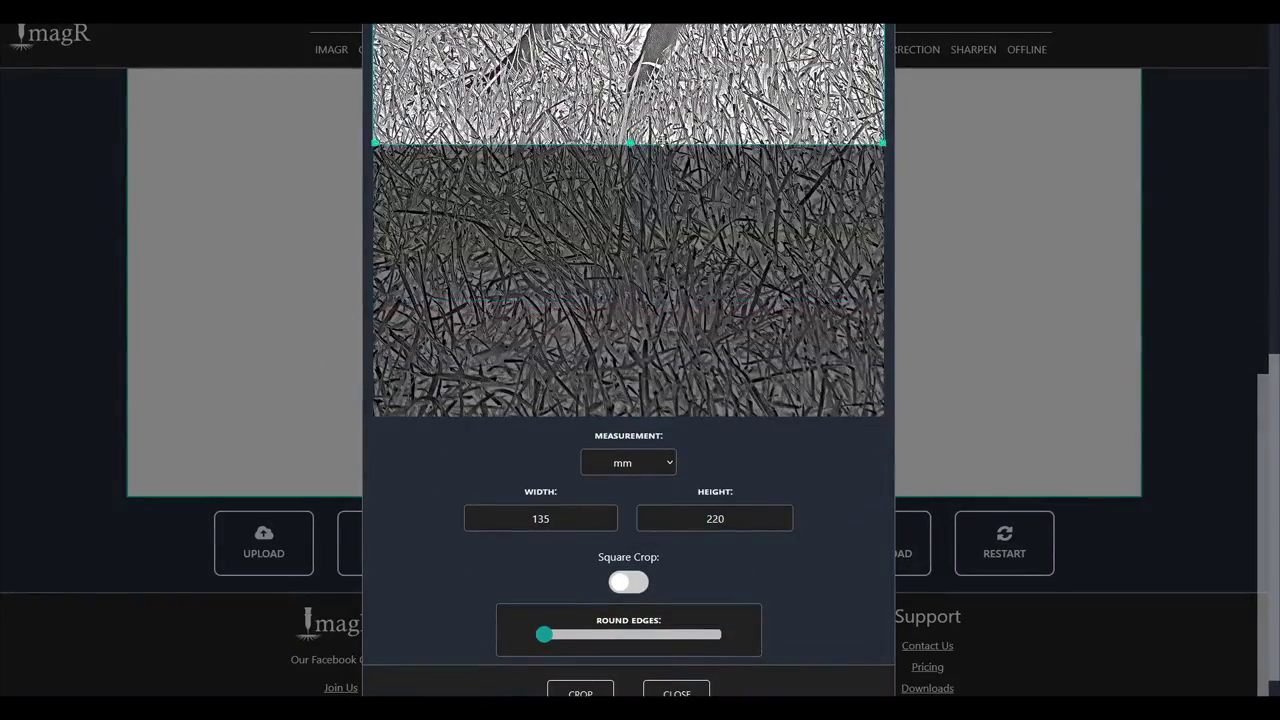
pyautogui.moveTo(629, 89); pyautogui.dragTo(629, 244)
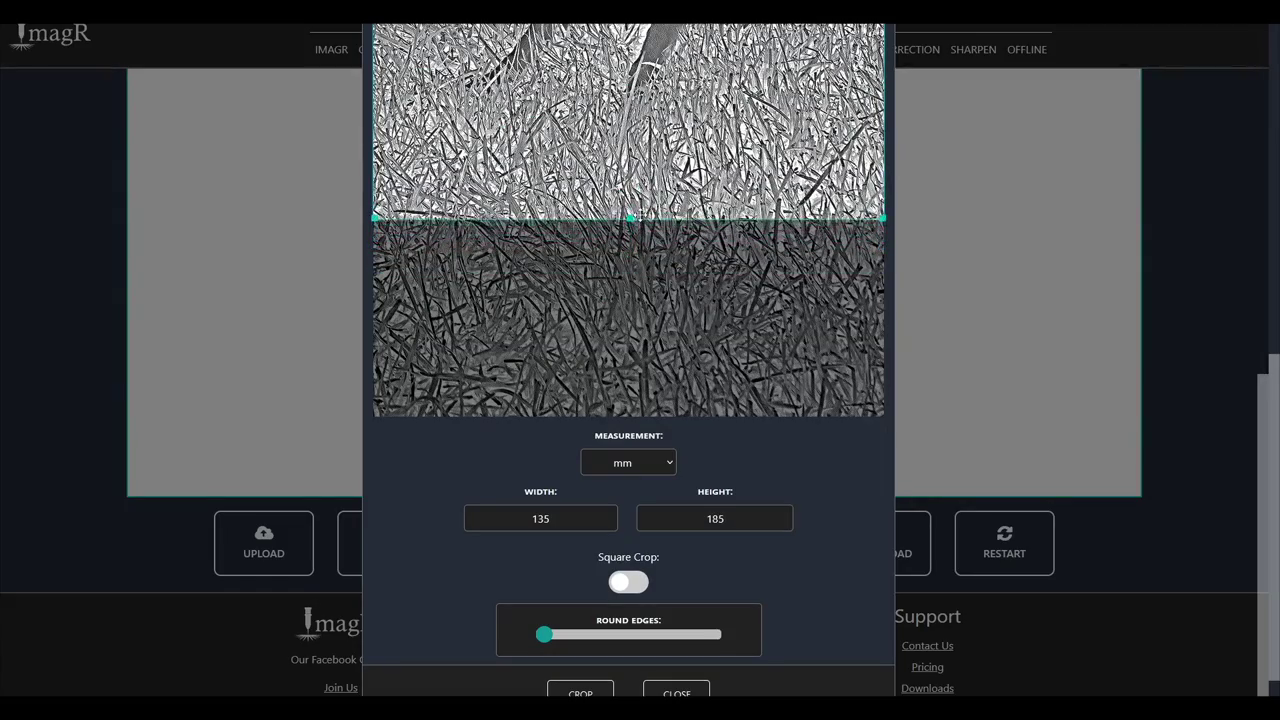
pyautogui.scroll(5, 1040, 282)
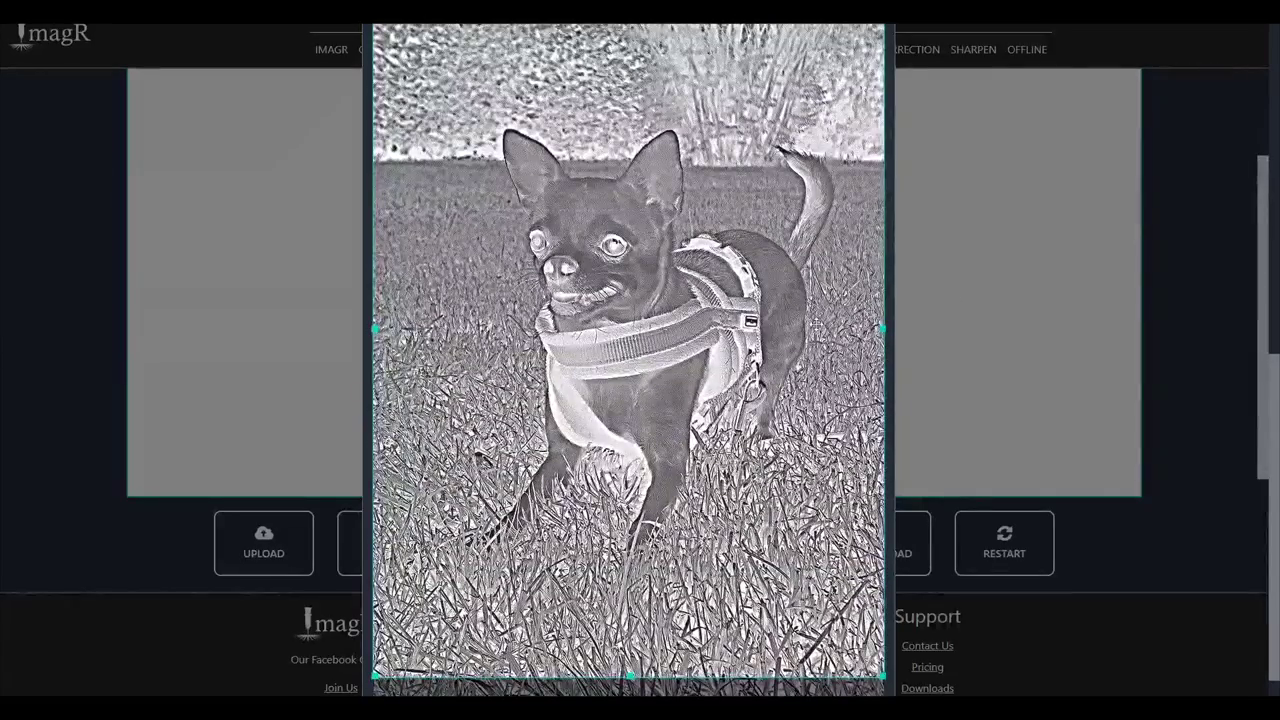
pyautogui.scroll(-6, 1040, 420)
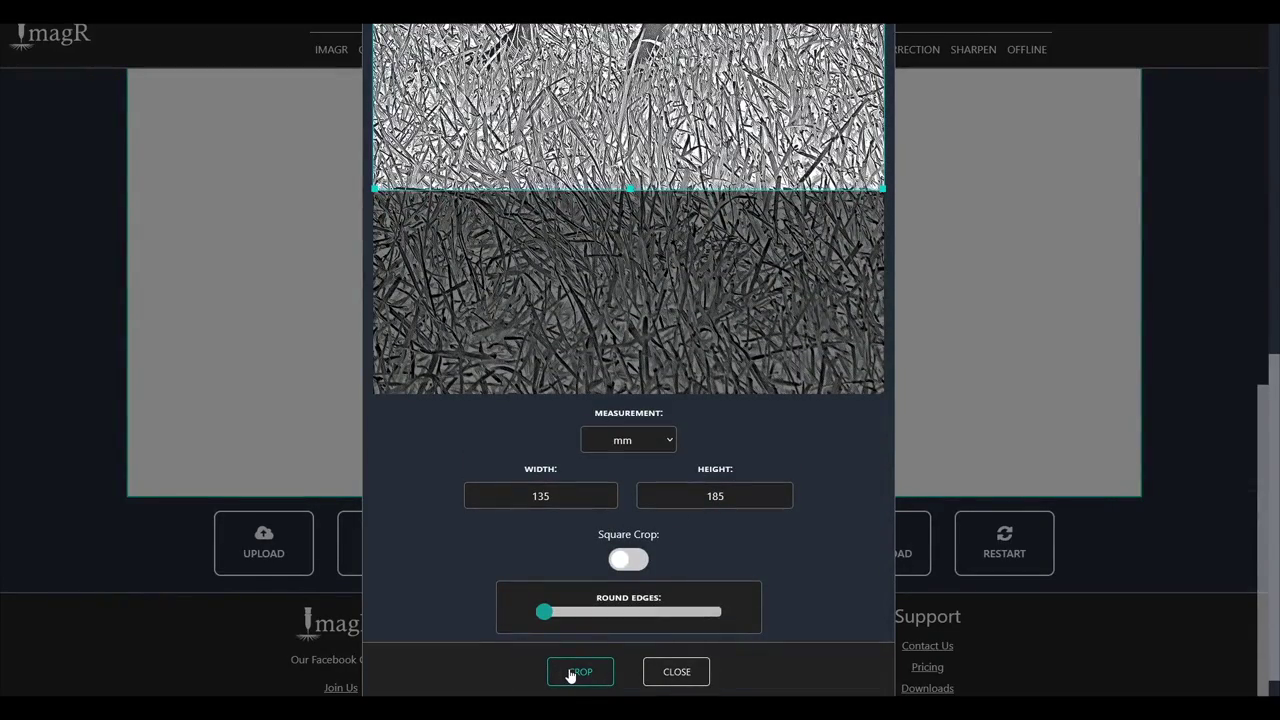
pyautogui.click(579, 672)
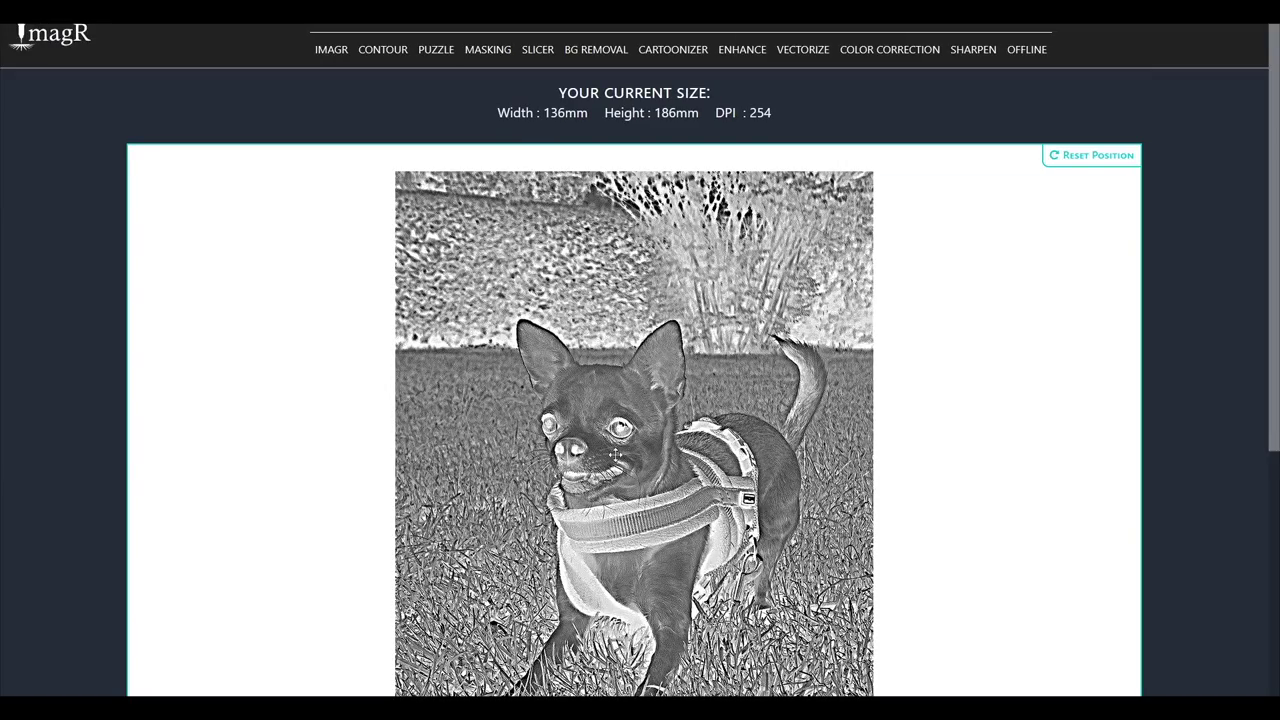
# Download the cropped dog image
pyautogui.scroll(-3, 614, 453)
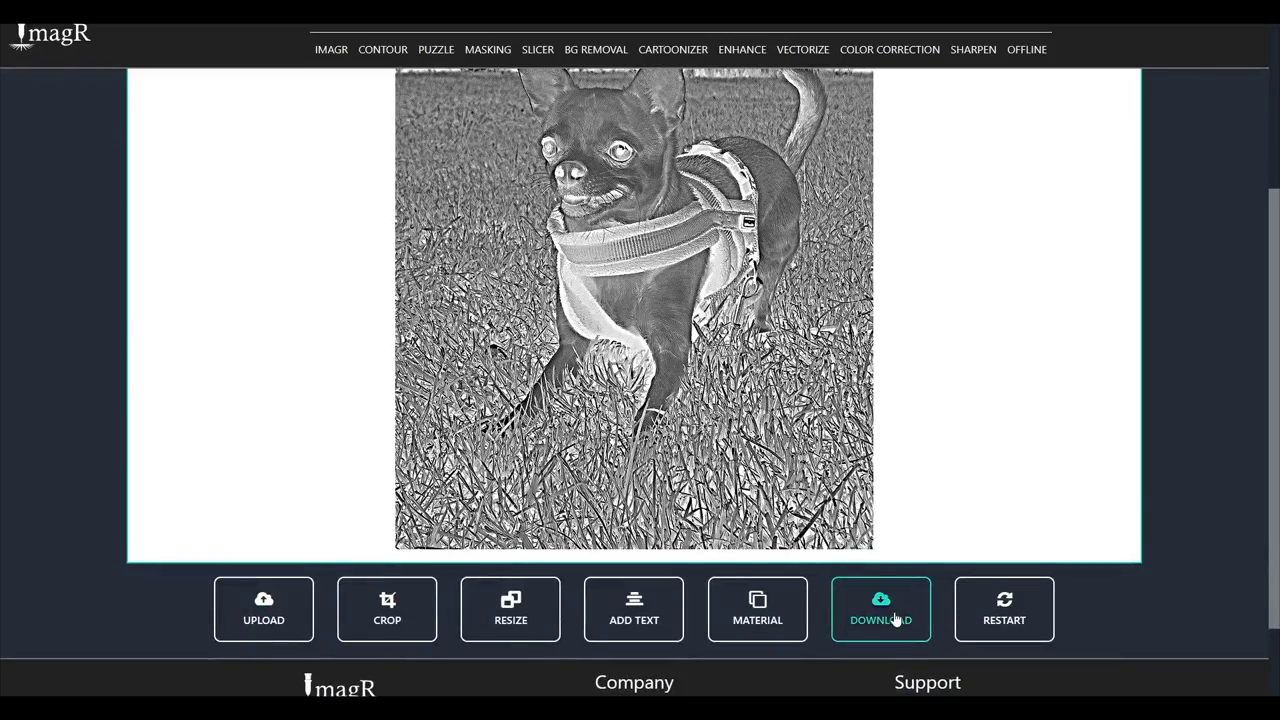
pyautogui.click(895, 620)
pyautogui.click(774, 471)
pyautogui.scroll(3, 963, 346)
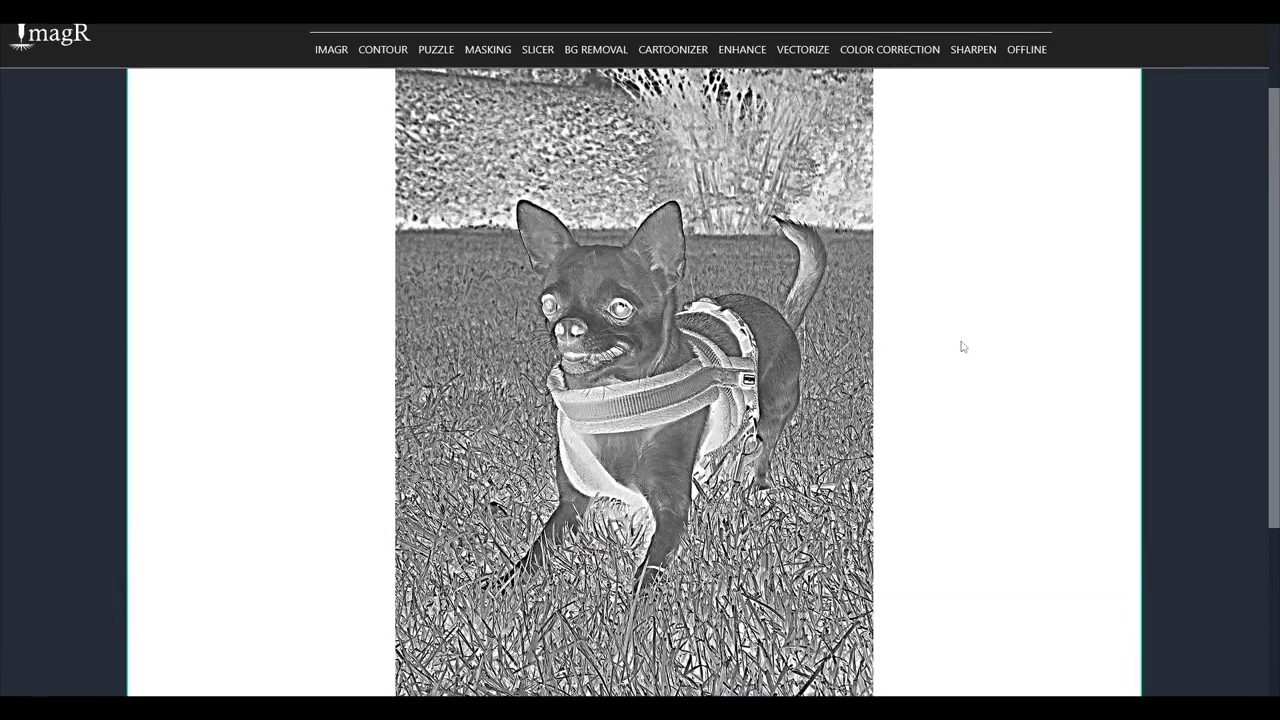
pyautogui.scroll(1, 963, 346)
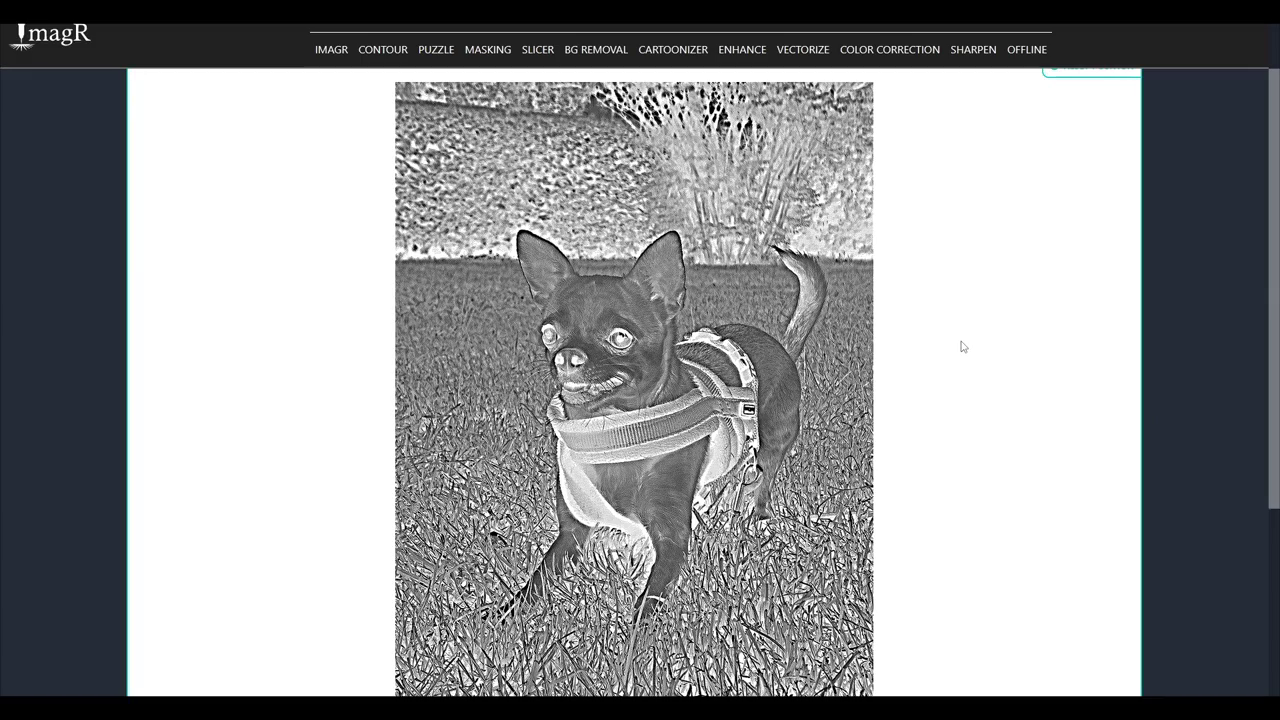
pyautogui.scroll(1, 963, 346)
pyautogui.scroll(-2, 963, 346)
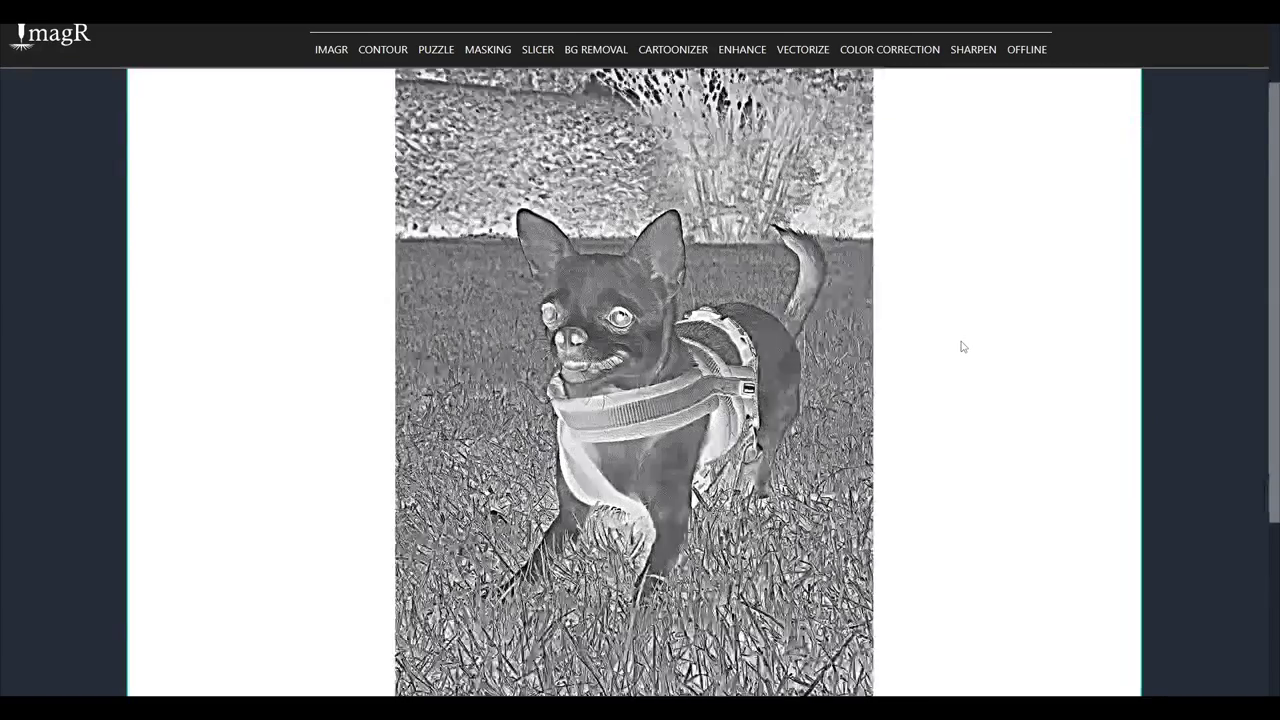
# Run colour correction on the cat, setting brightness to -9 and contrast to -26
pyautogui.scroll(-3, 322, 559)
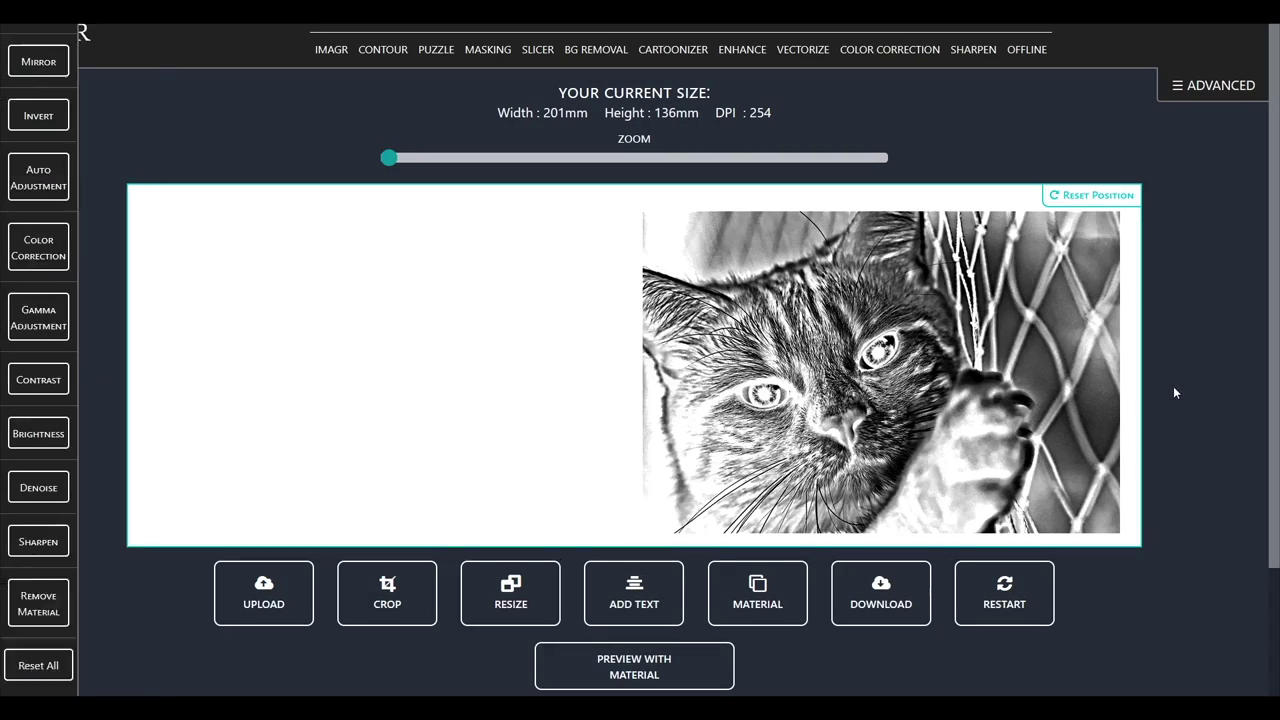
pyautogui.click(82, 223)
pyautogui.click(60, 265)
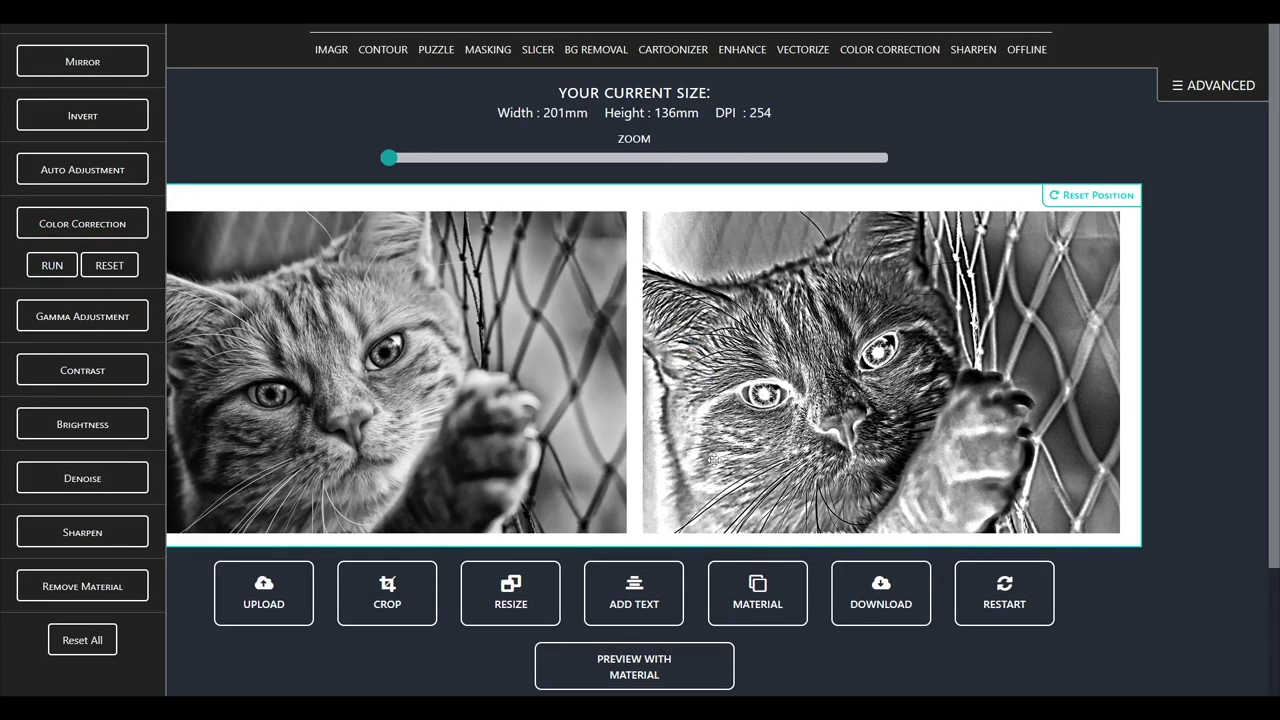
pyautogui.click(82, 316)
pyautogui.click(106, 389)
pyautogui.click(42, 369)
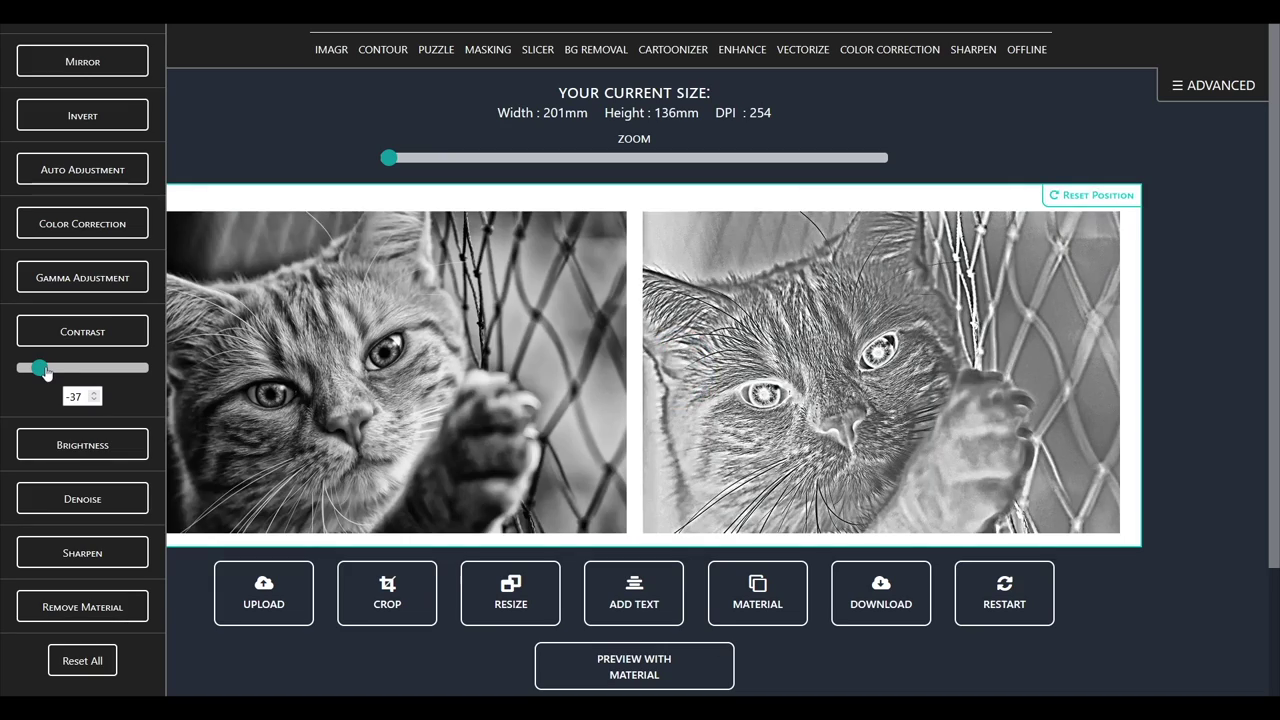
pyautogui.click(82, 444)
pyautogui.click(46, 423)
pyautogui.click(82, 331)
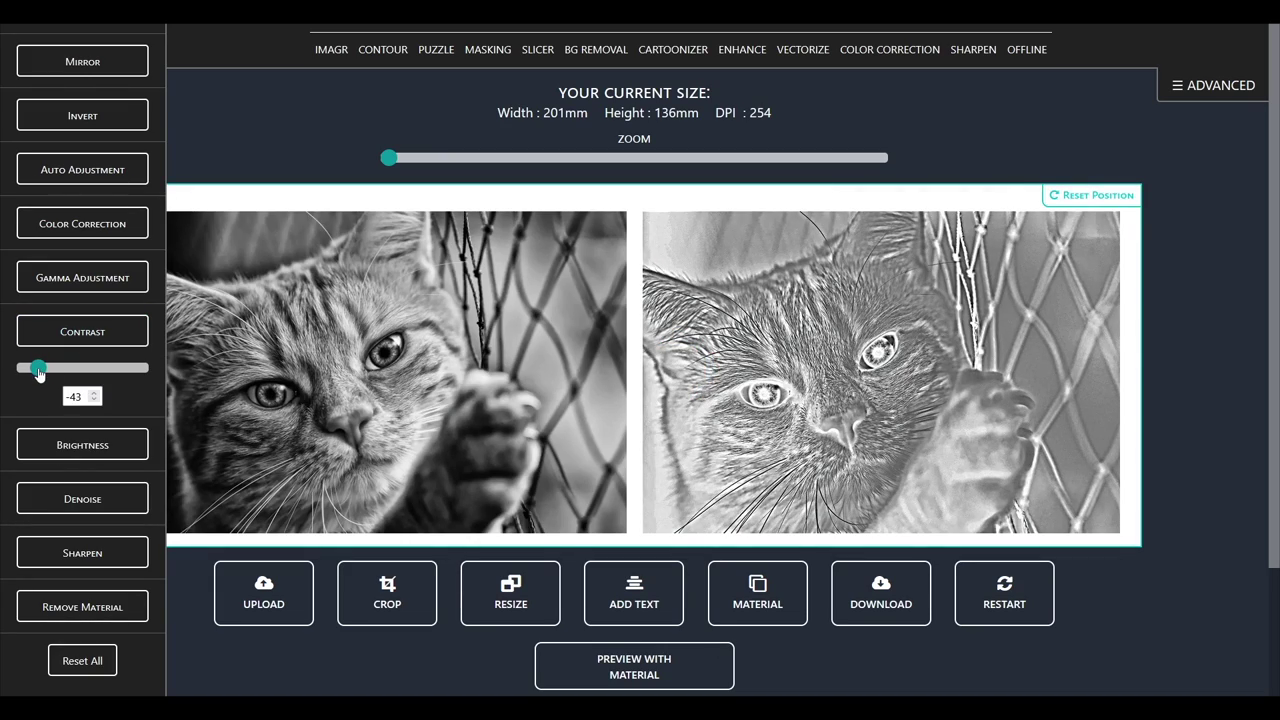
pyautogui.click(42, 369)
# Crop the cat photo to 186 × 136 mm by trimming its right edge
pyautogui.scroll(-2, 401, 387)
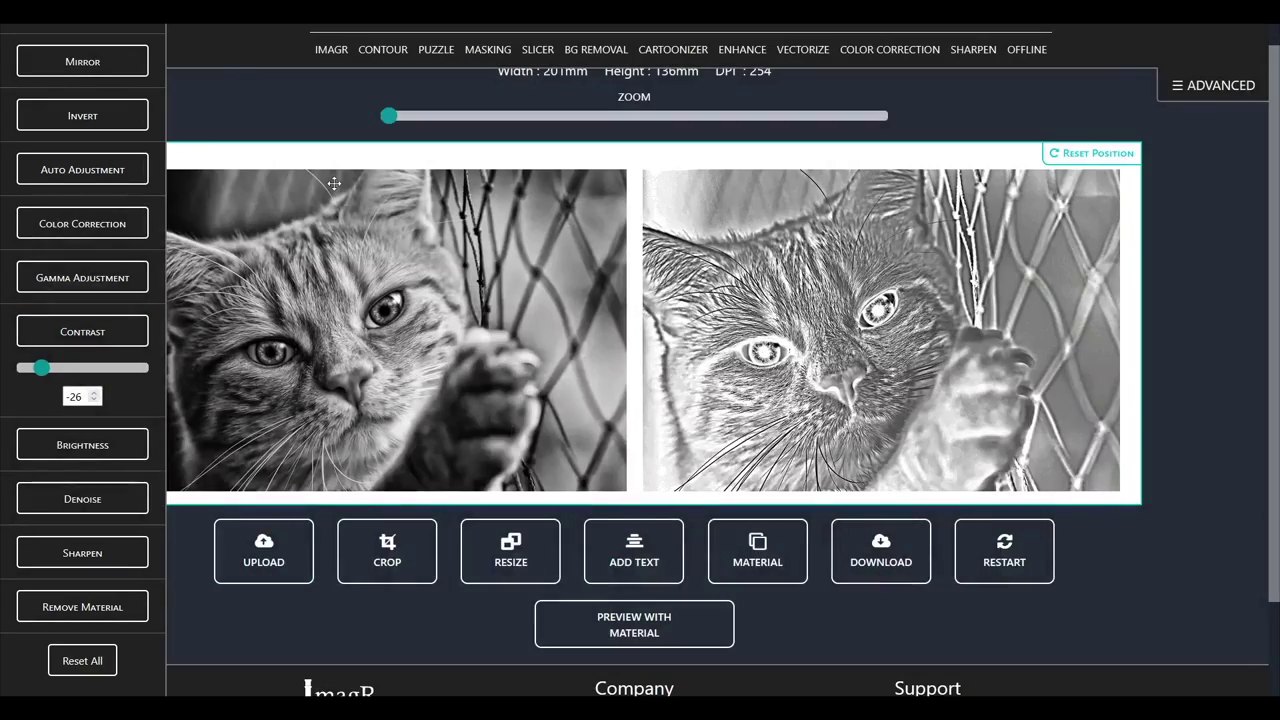
pyautogui.click(387, 546)
pyautogui.moveTo(866, 242); pyautogui.dragTo(842, 242)
pyautogui.scroll(-1, 700, 500)
pyautogui.click(580, 672)
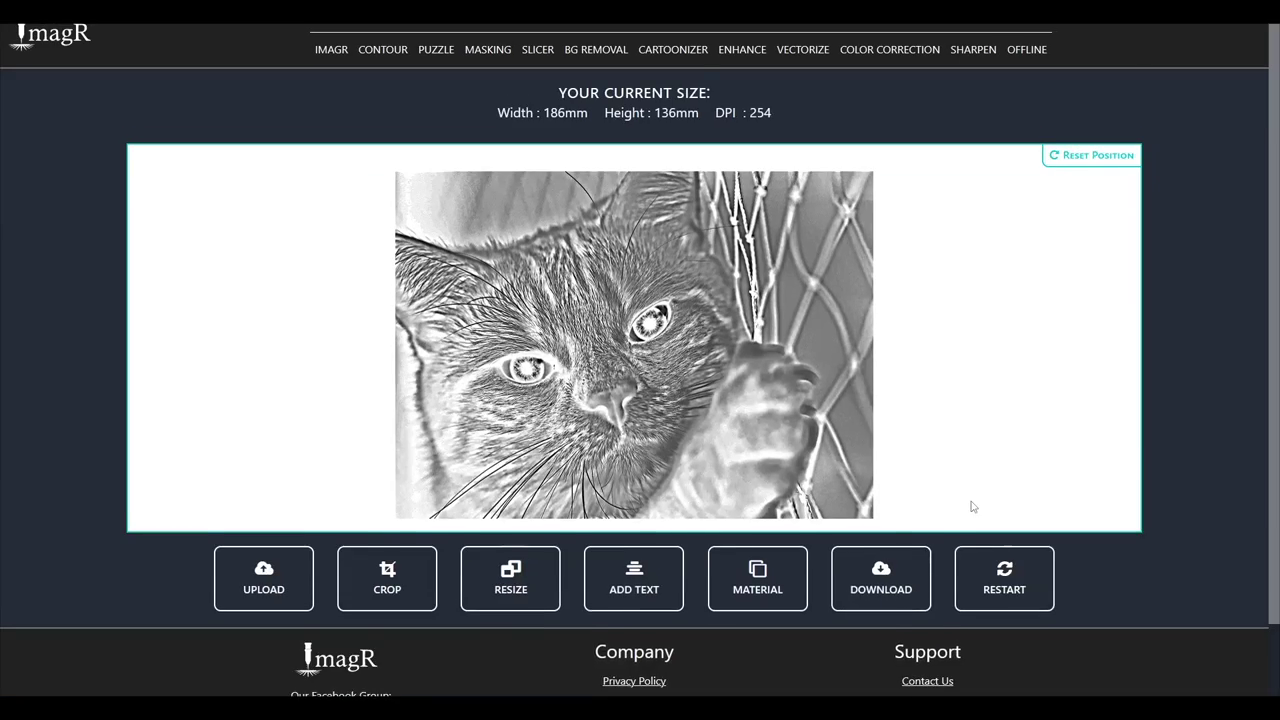
pyautogui.scroll(-1, 940, 263)
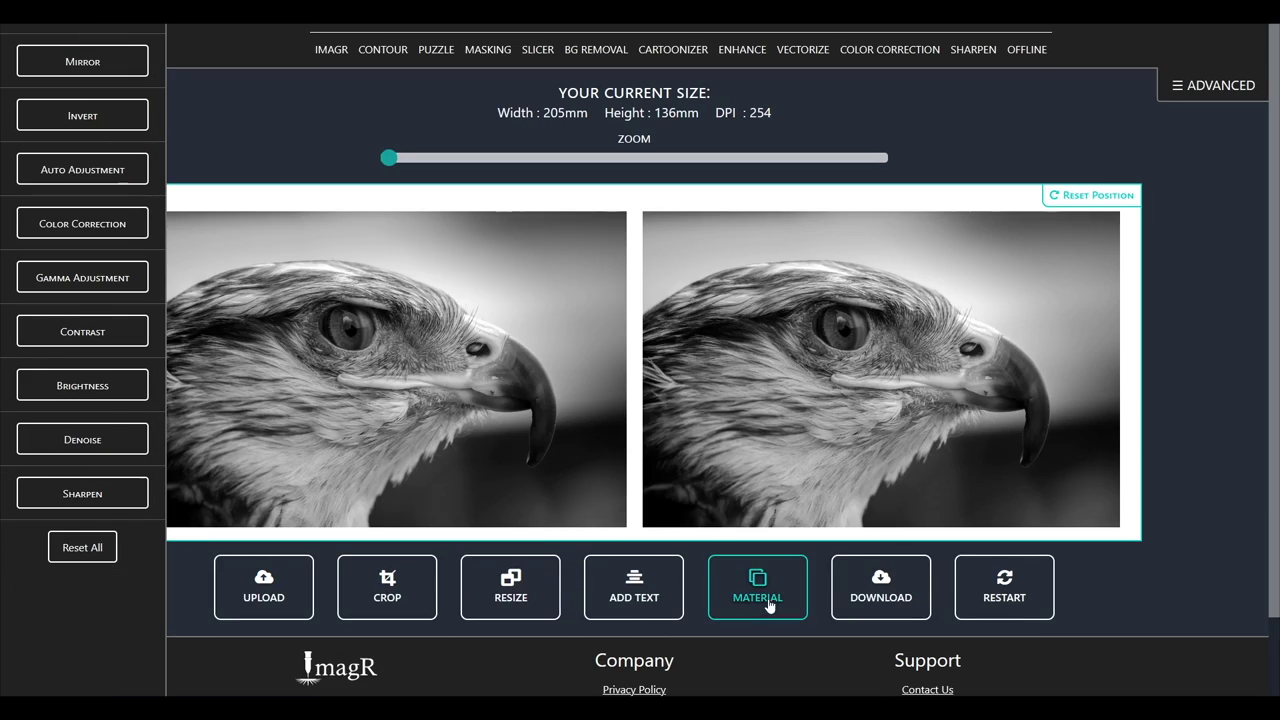
# Give the eagle the Skeldon material, run colour correction, set gamma 0.8 and lower contrast
pyautogui.click(757, 580)
pyautogui.click(680, 529)
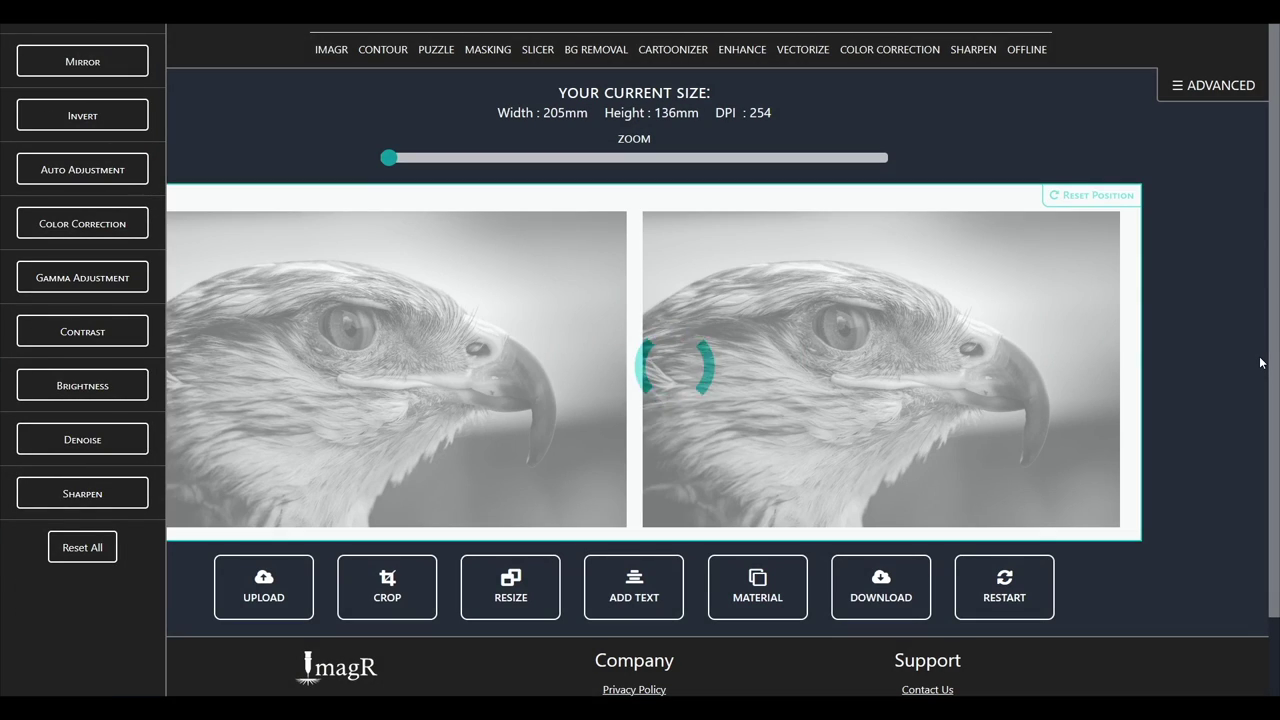
pyautogui.click(82, 223)
pyautogui.click(52, 268)
pyautogui.click(82, 316)
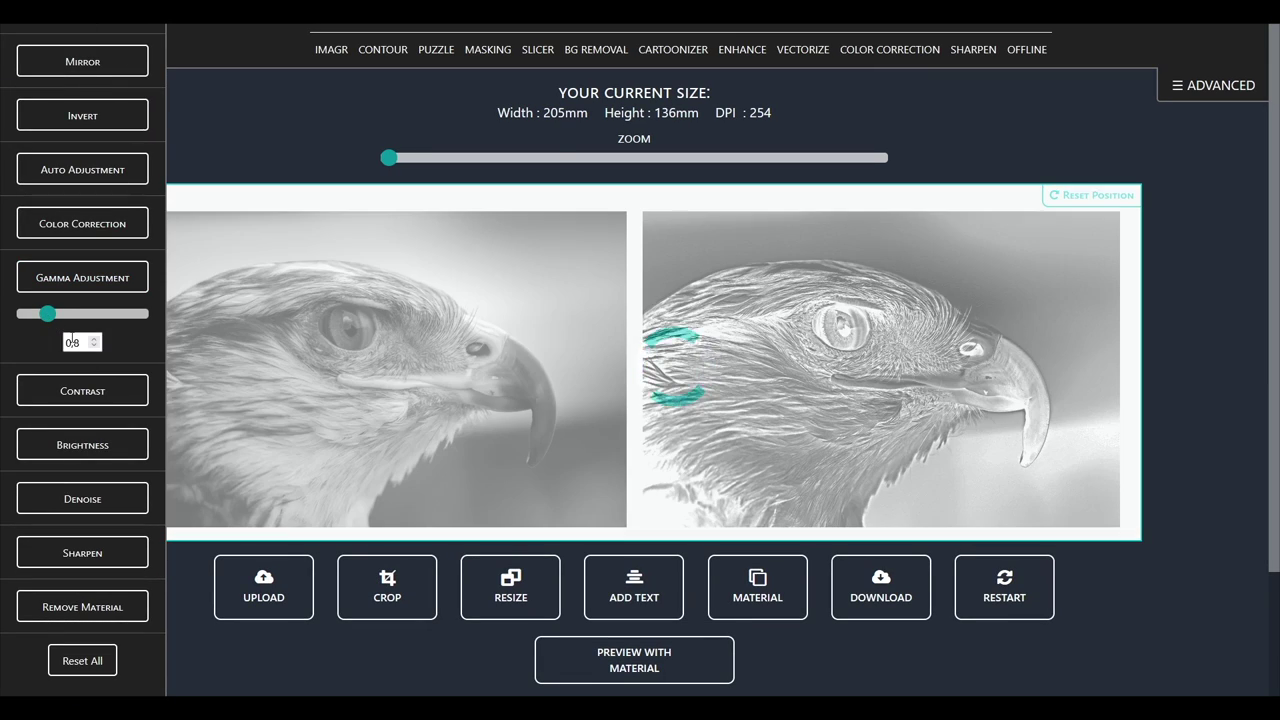
pyautogui.click(85, 380)
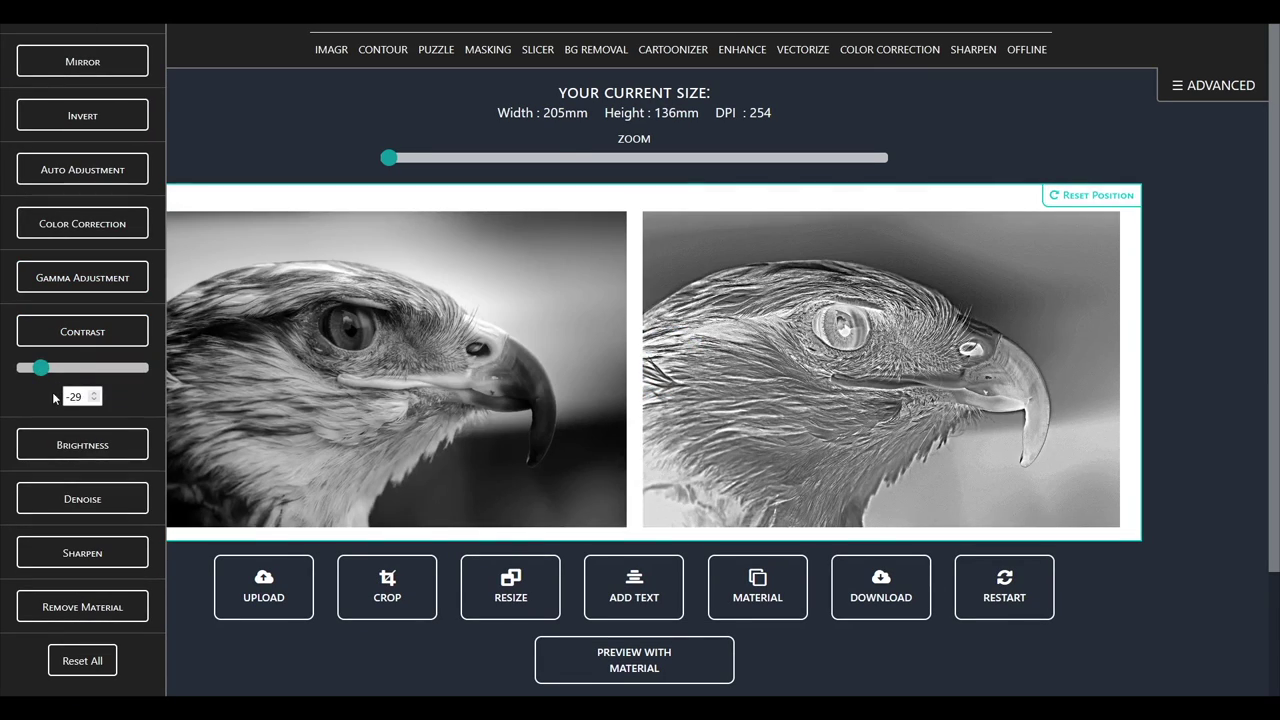
pyautogui.click(47, 447)
# Download the eagle image and apply its 186 × 136 mm crop
pyautogui.click(881, 587)
pyautogui.scroll(-1, 881, 587)
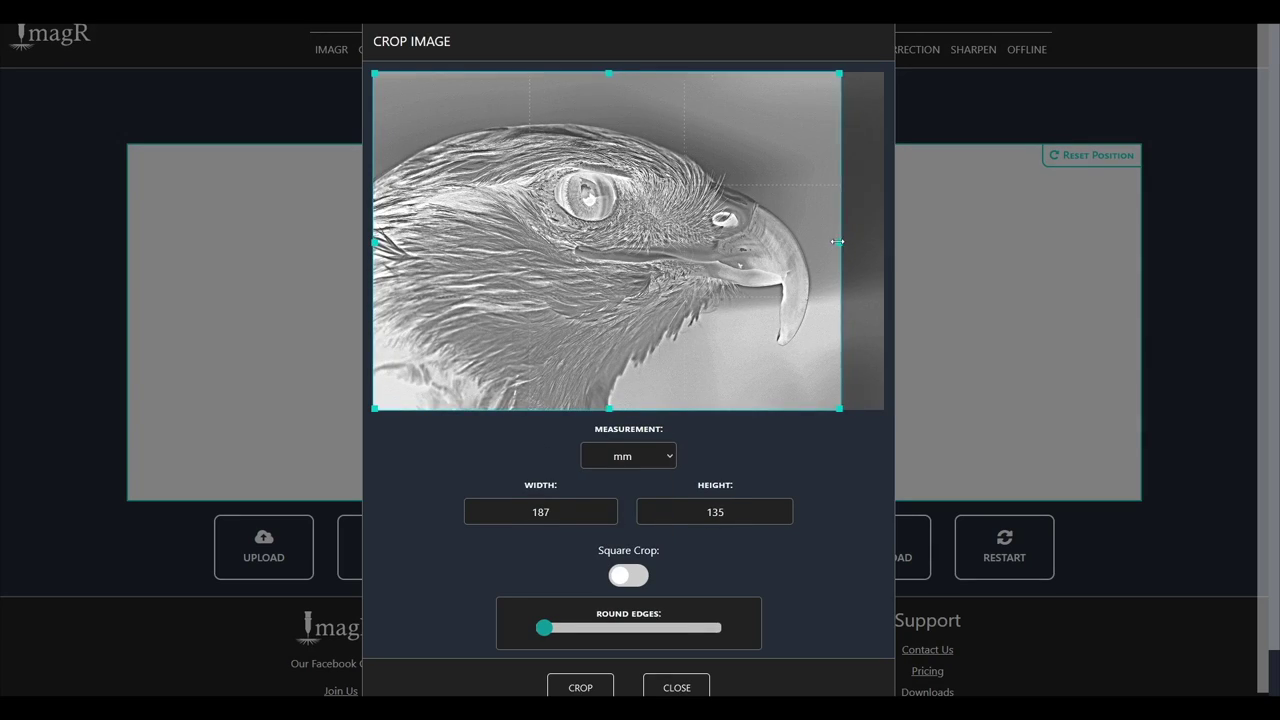
pyautogui.click(580, 680)
pyautogui.scroll(-1, 1152, 374)
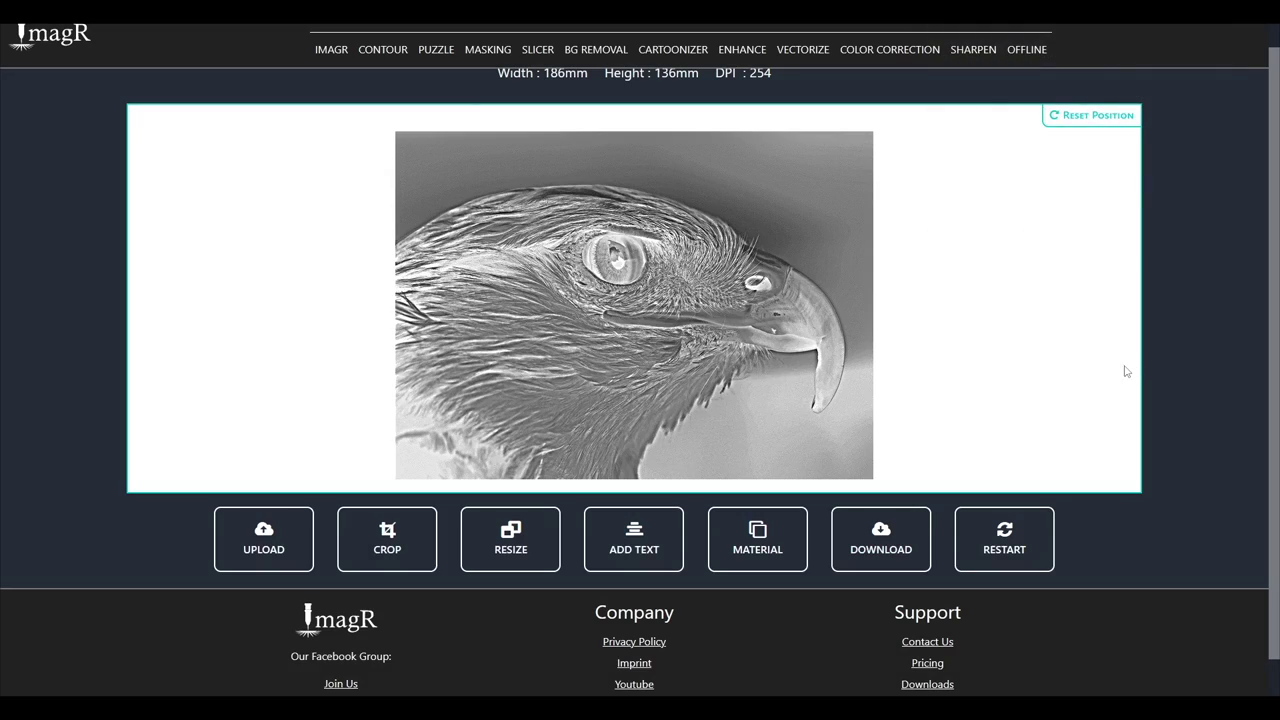